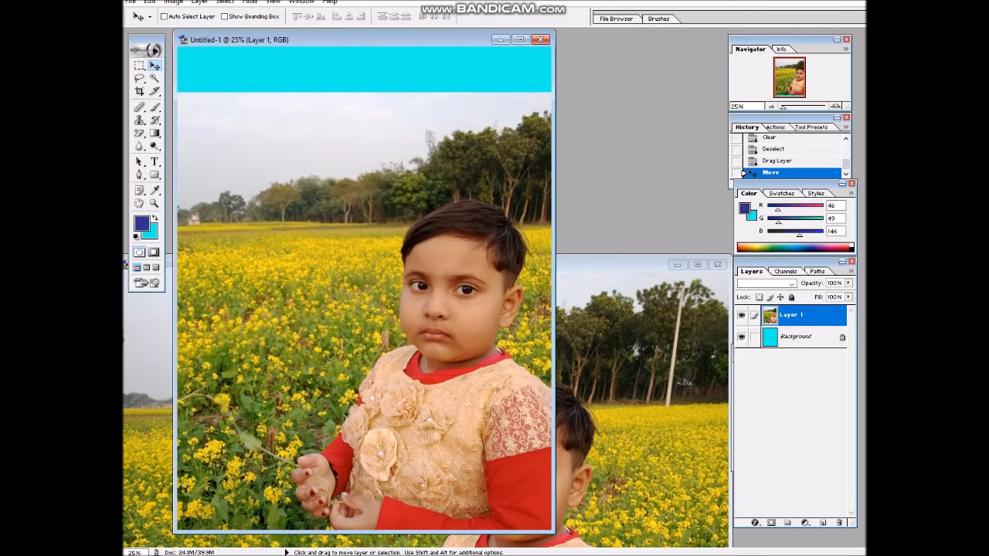
- Scale the photo layer down with Free Transform and place it in the upper half of the cyan canvas
key(ctrl+t)
drag(355, 93, 347, 205)
drag(405, 343, 205, 338)
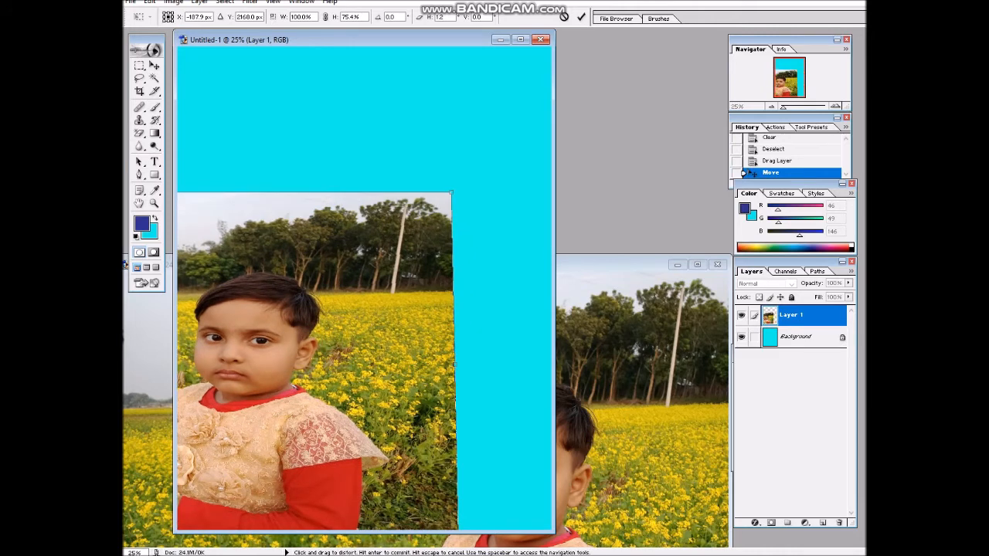
drag(451, 193, 354, 338)
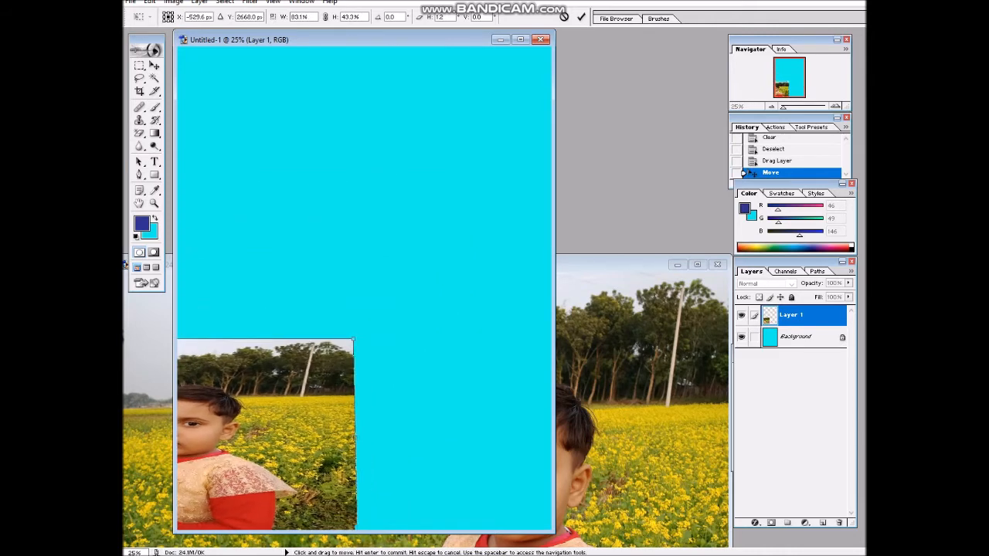
drag(263, 452, 413, 205)
drag(506, 289, 408, 247)
drag(294, 169, 399, 233)
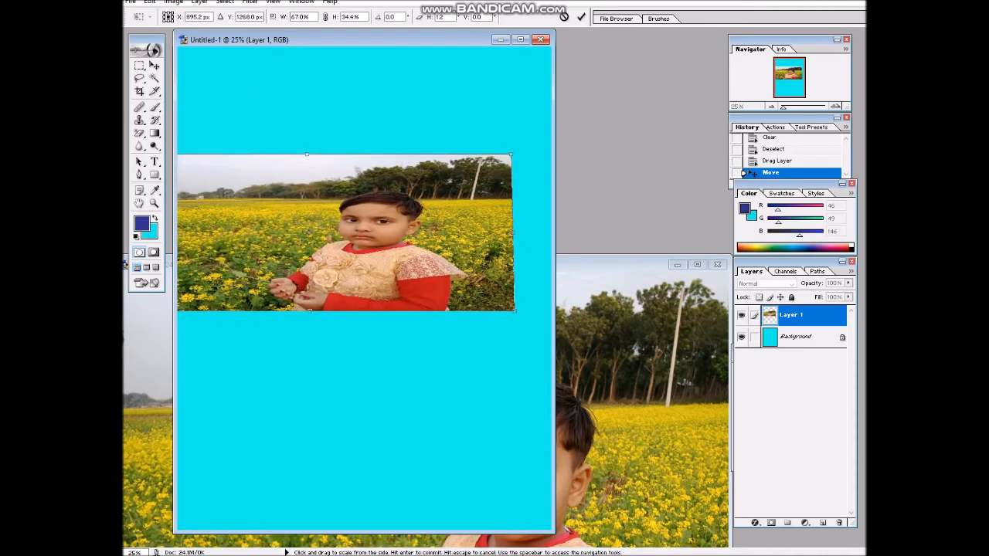
drag(513, 232, 442, 229)
key(Return)
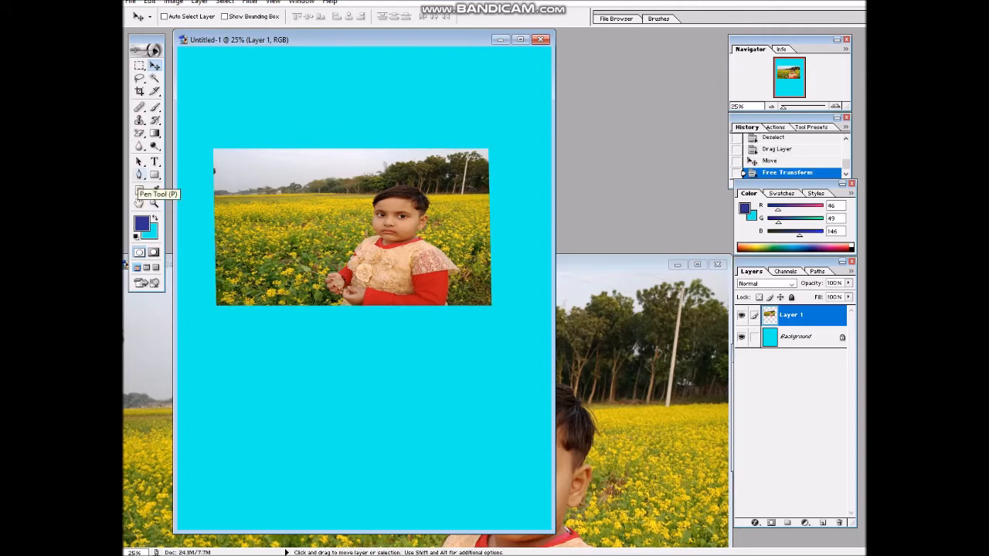
- Start outlining the child's hand in the photo with the Pen tool and switch the tool to path drawing
click(140, 175)
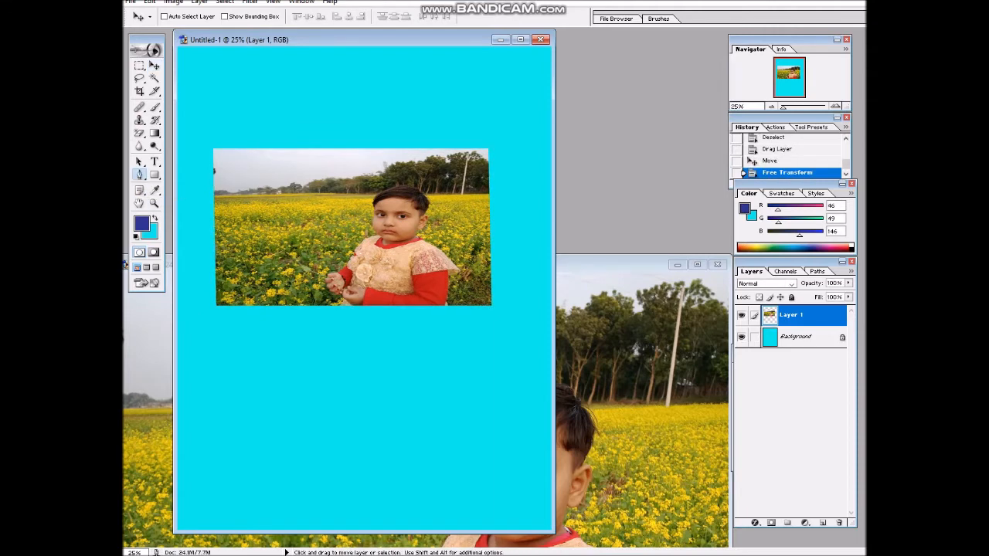
click(333, 275)
click(326, 284)
click(331, 297)
click(340, 292)
click(343, 269)
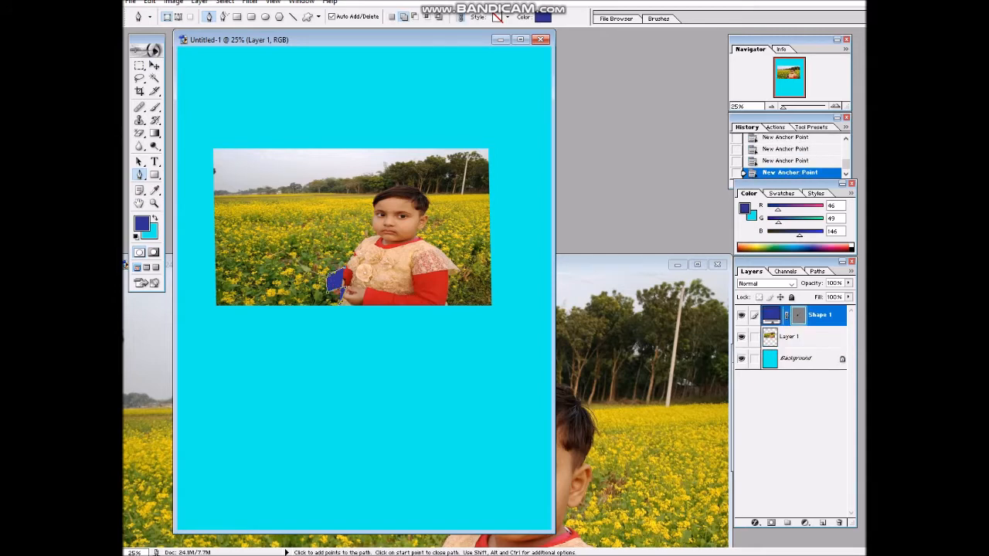
click(178, 17)
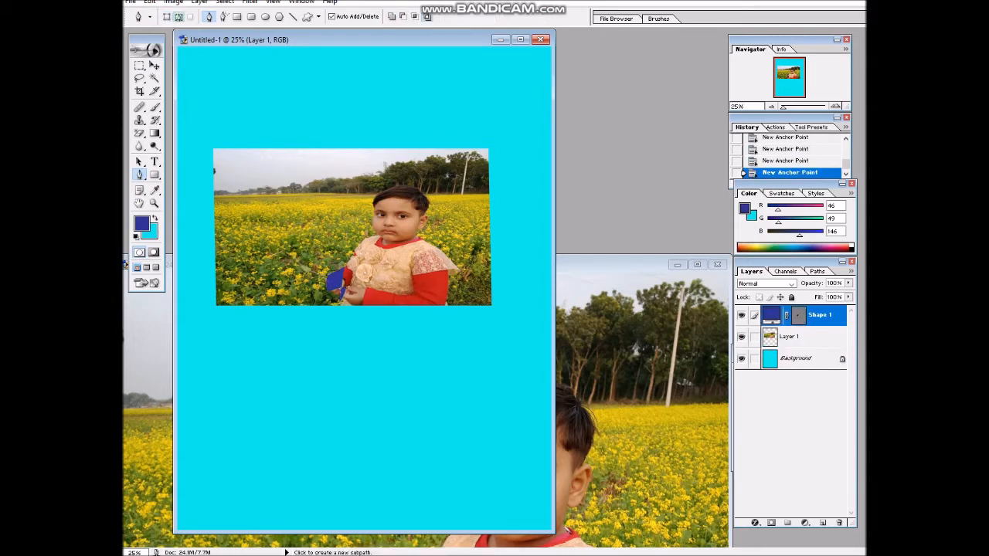
- Undo the anchor points of the hand outline back to the new shape layer
key(ctrl+z)
key(ctrl+z)
key(ctrl+z)
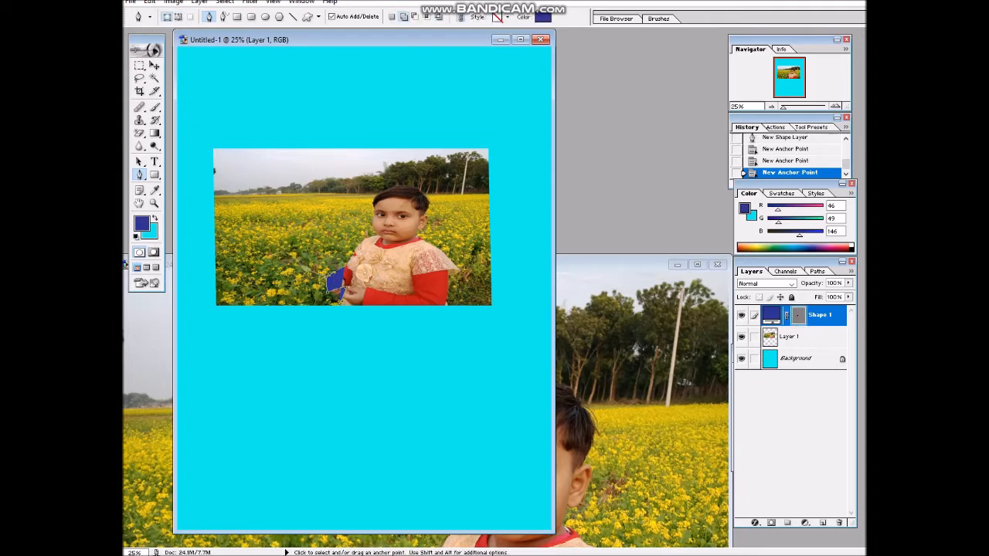
key(ctrl+alt+z)
key(ctrl+alt+z)
key(ctrl+alt+z)
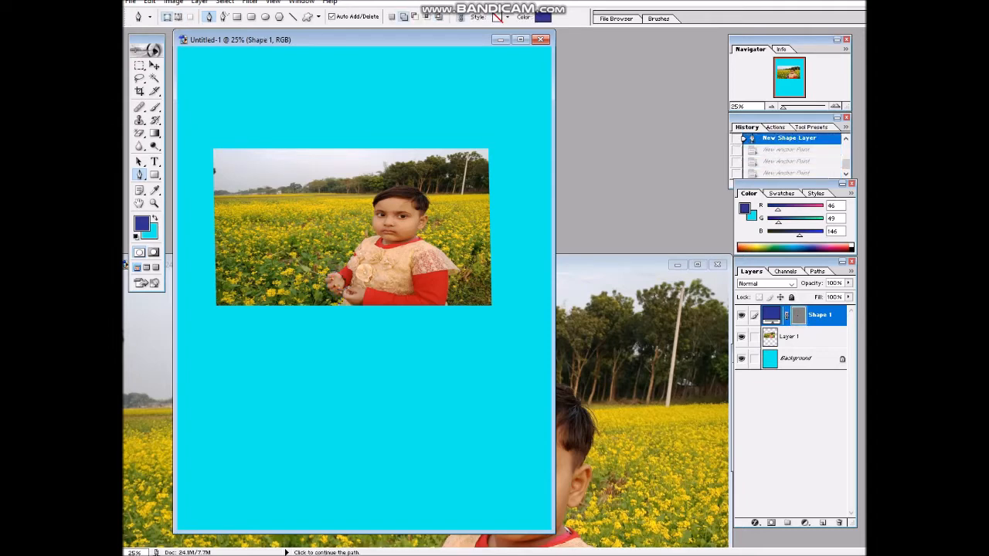
- Try again to outline the child's hand and sleeve with Pen tool anchor points
key(ctrl+shift+z)
key(ctrl+shift+z)
key(ctrl+shift+z)
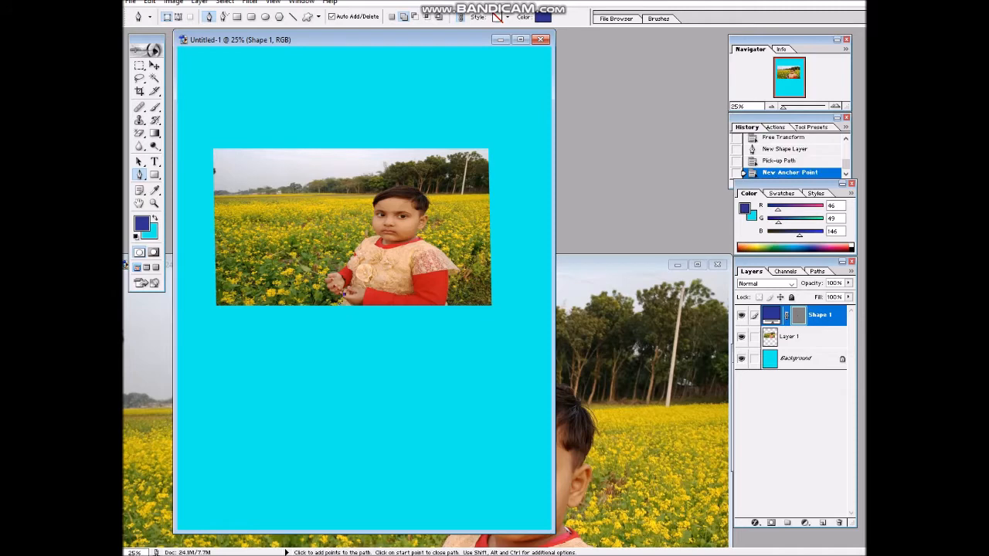
key(ctrl+shift+z)
key(ctrl+shift+z)
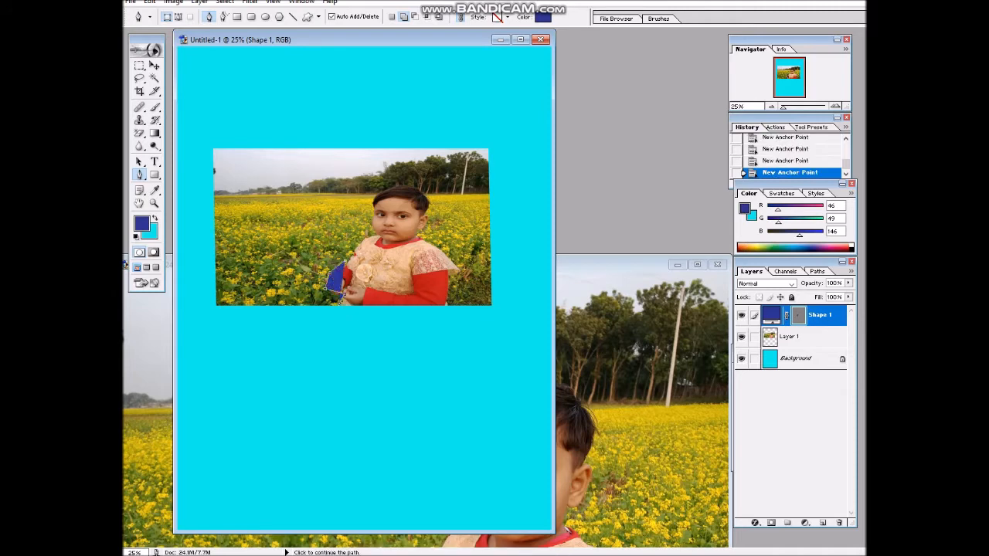
- Undo the pen outline, the resizing and the placing of the photo layer, and close the source photo's document
key(ctrl+alt+z)
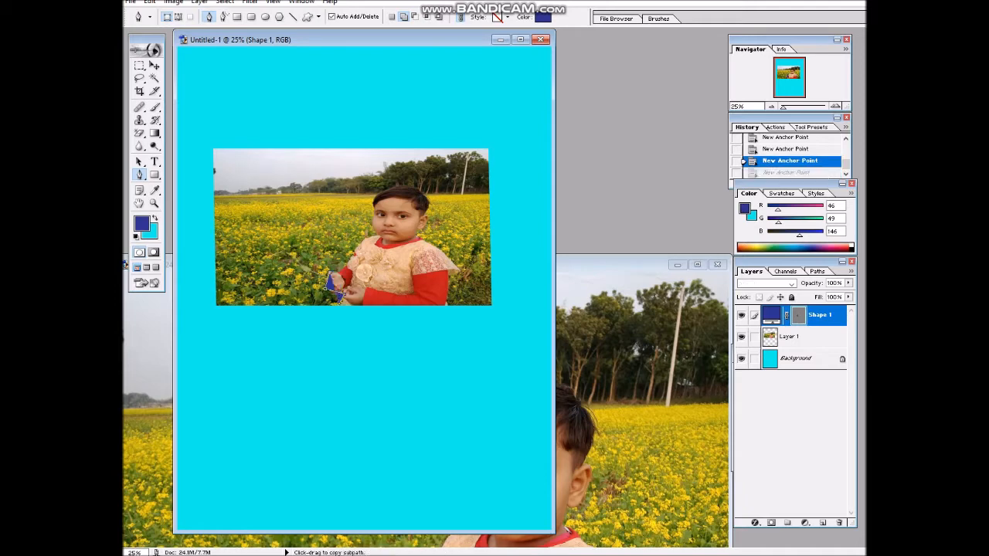
key(ctrl+alt+z)
key(ctrl+alt+z)
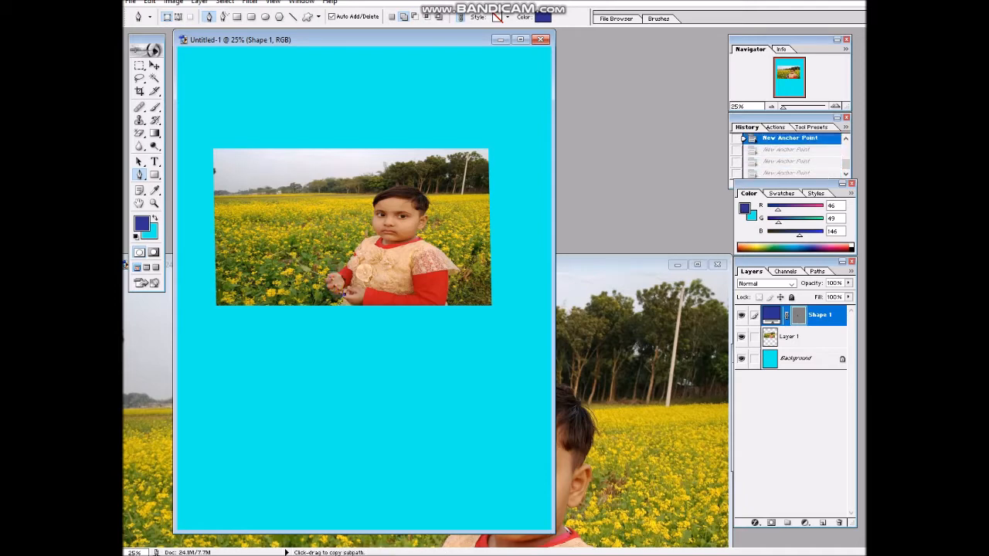
key(ctrl+alt+z)
click(153, 66)
key(ctrl+alt+z)
key(ctrl+alt+z)
key(ctrl+alt+z)
key(ctrl+alt+z)
key(ctrl+alt+z)
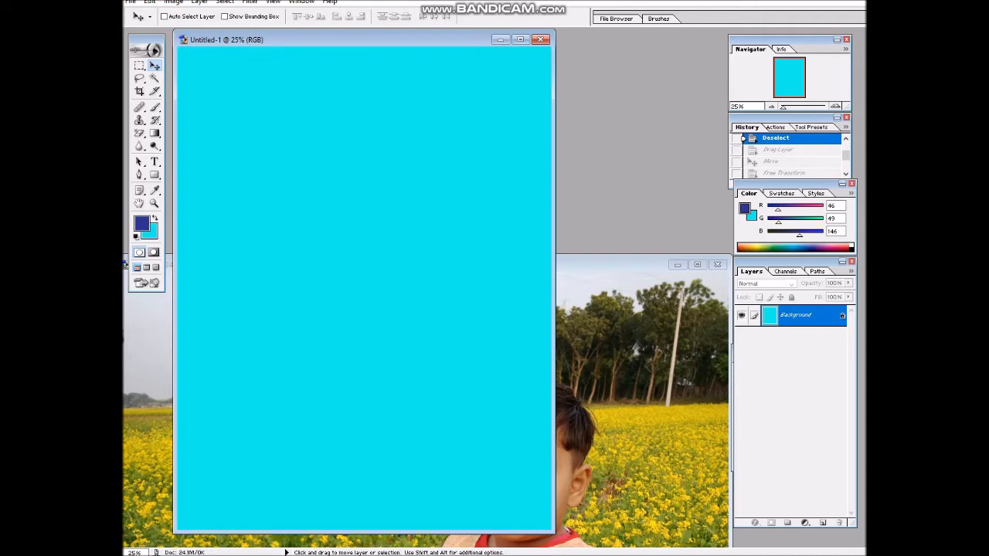
click(717, 264)
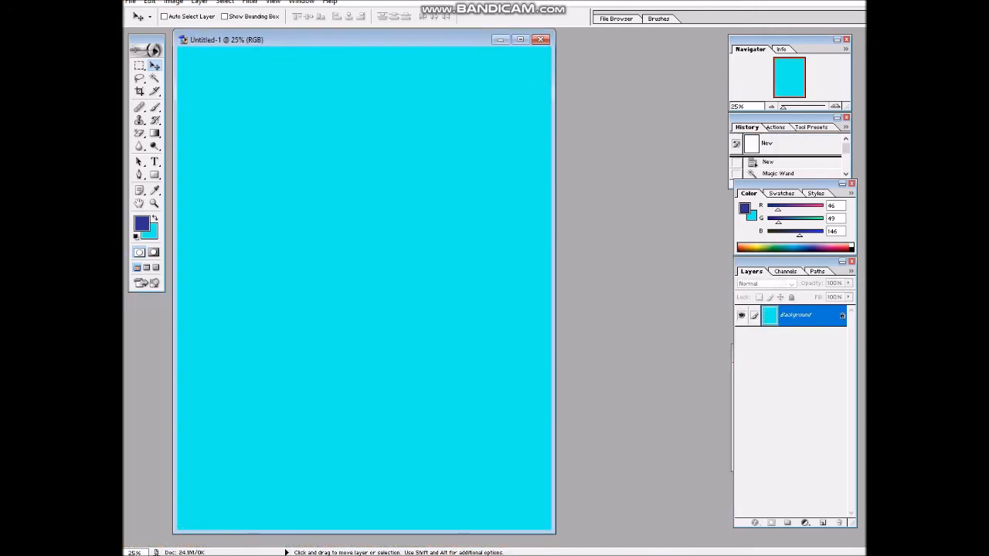
key(alt+Tab)
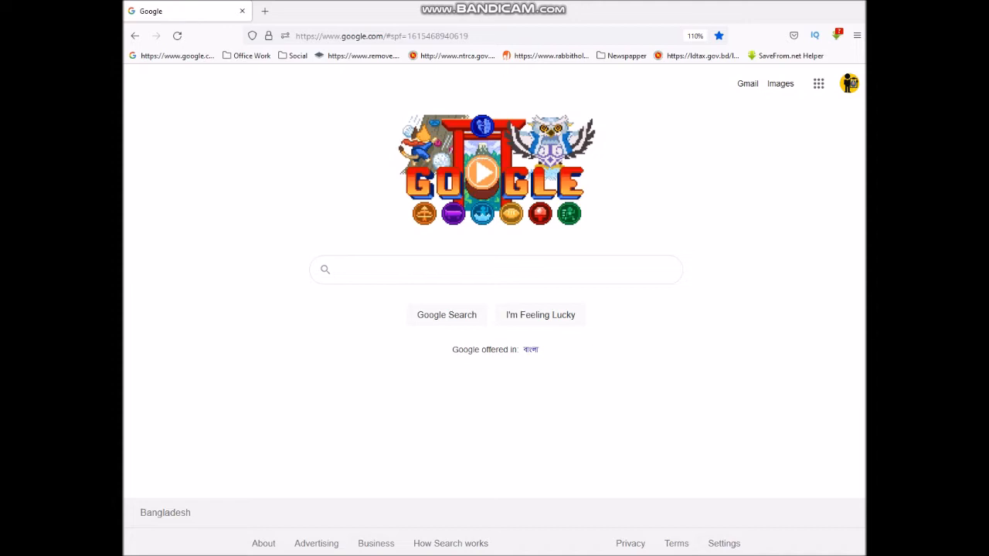
click(341, 270)
text(www.)
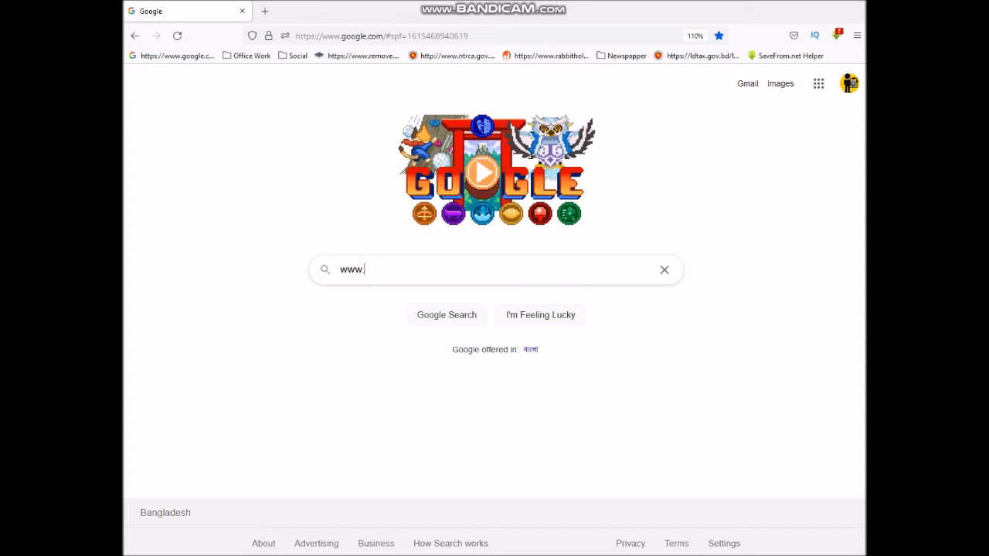
text(remove)
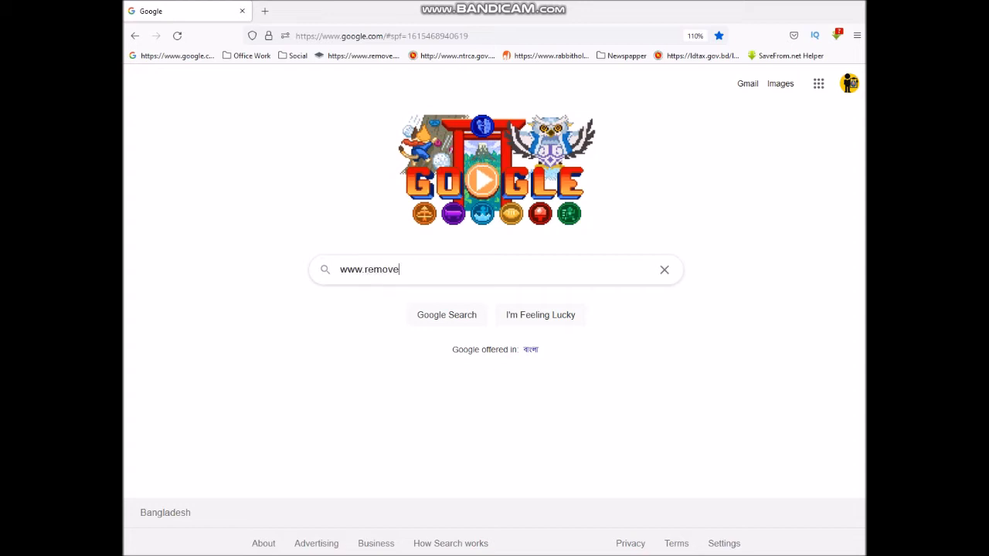
text(.bg)
key(Return)
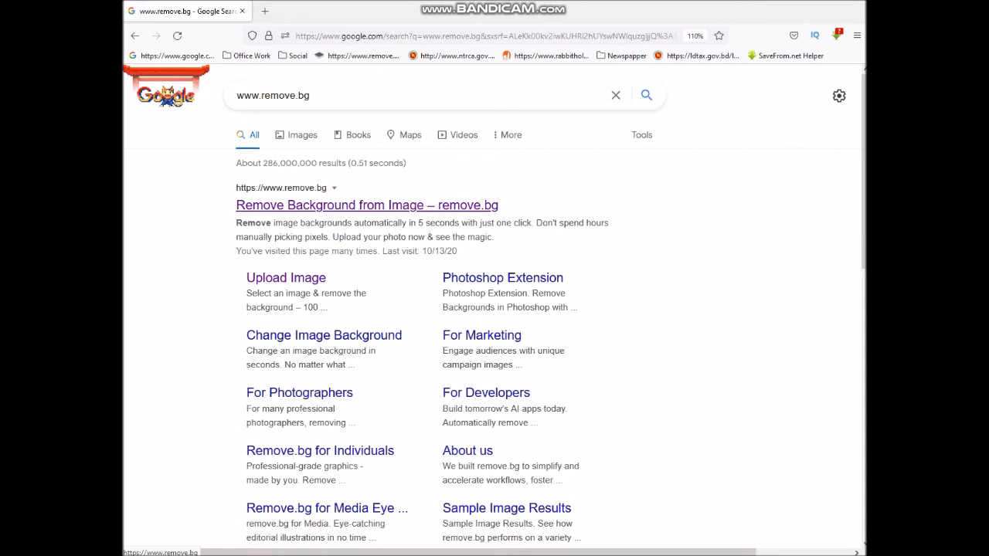
click(367, 205)
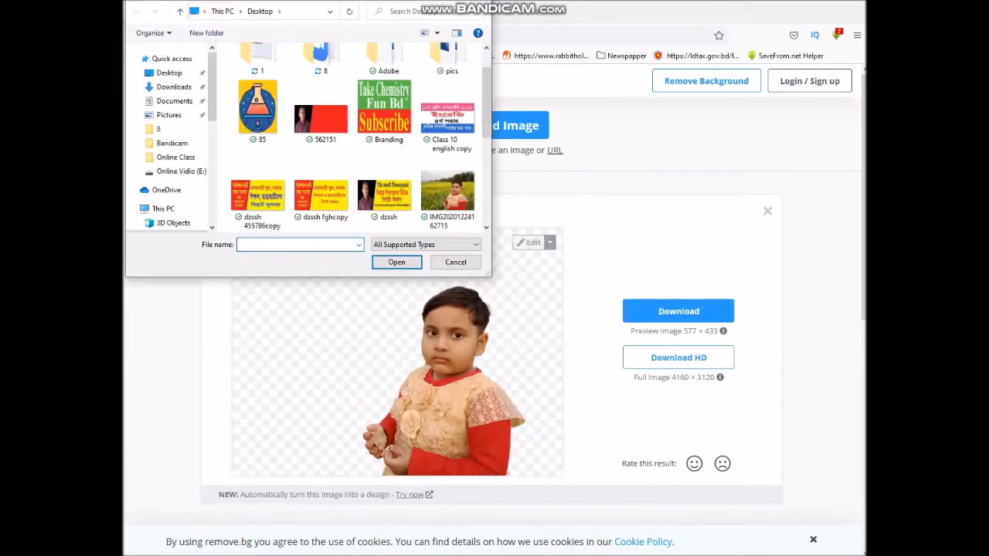
scroll(352, 136, down, 2)
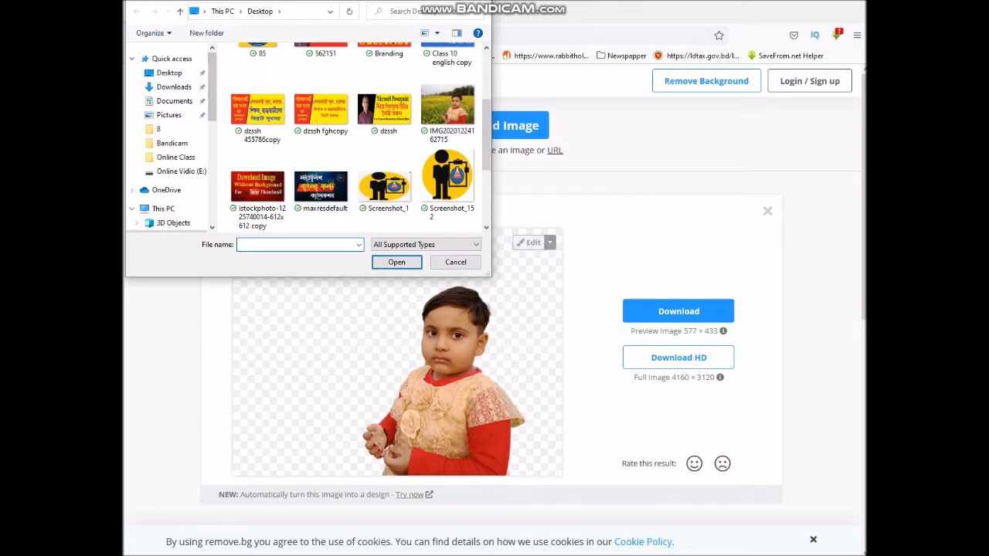
click(447, 108)
key(Return)
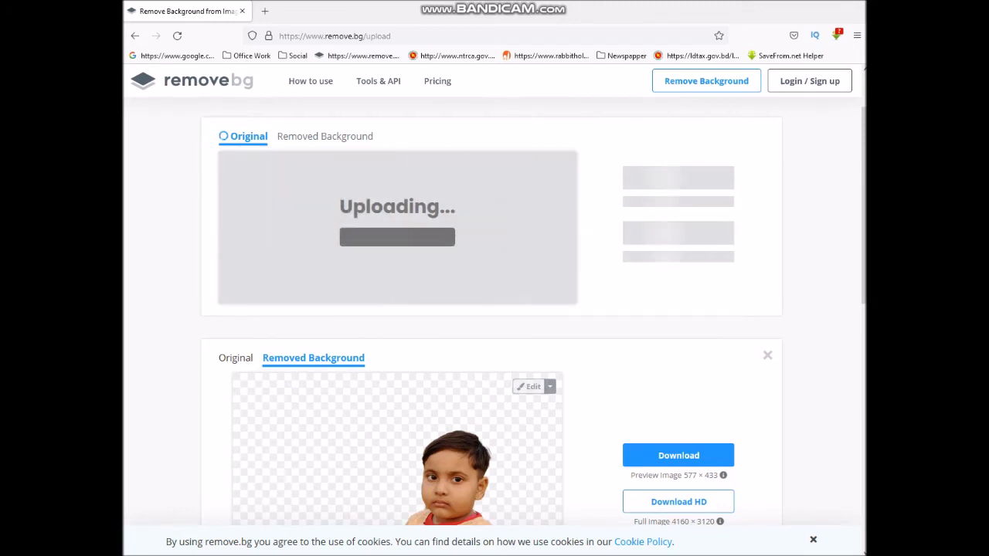
- Download the 577 × 433 preview image with the background removed and save the PNG file
scroll(495, 309, up, 2)
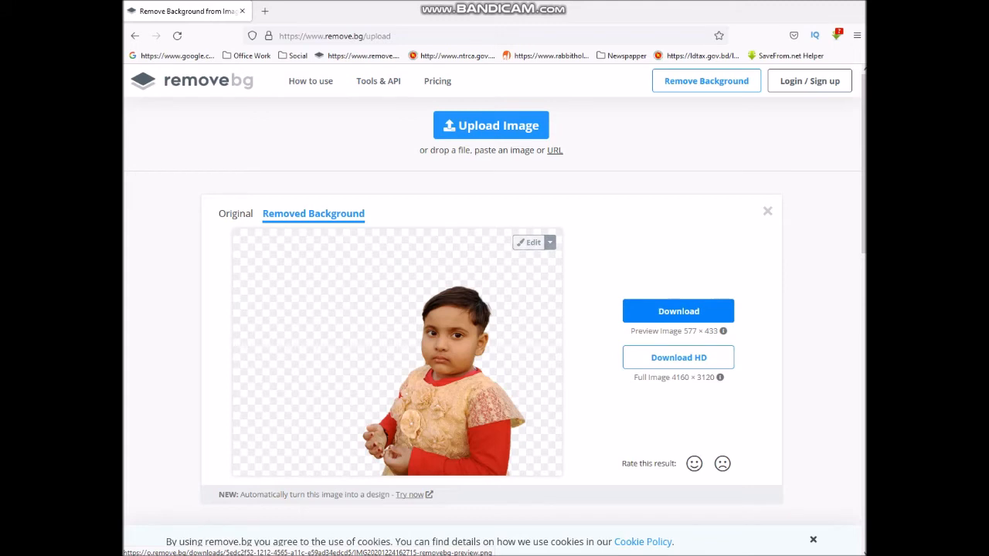
click(679, 311)
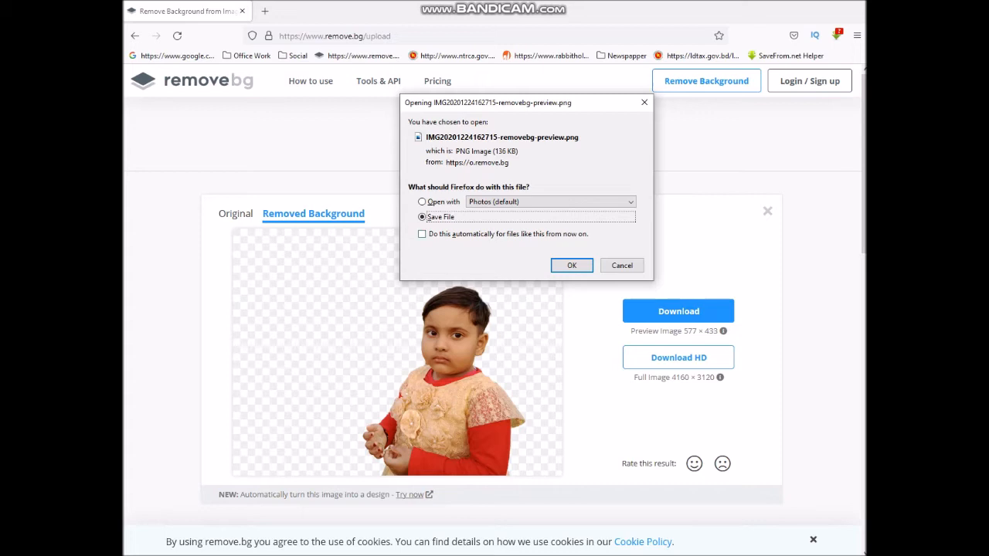
click(572, 265)
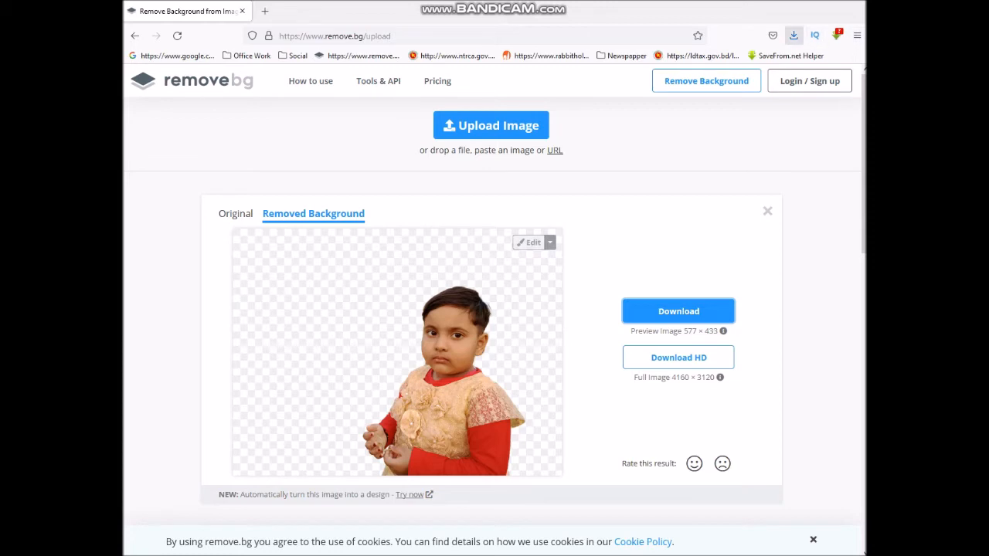
click(793, 35)
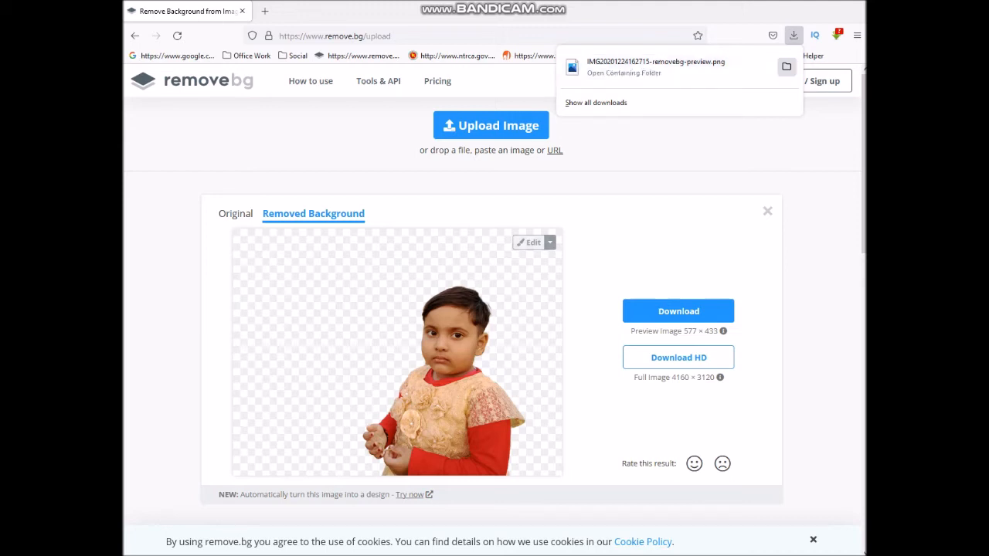
click(787, 67)
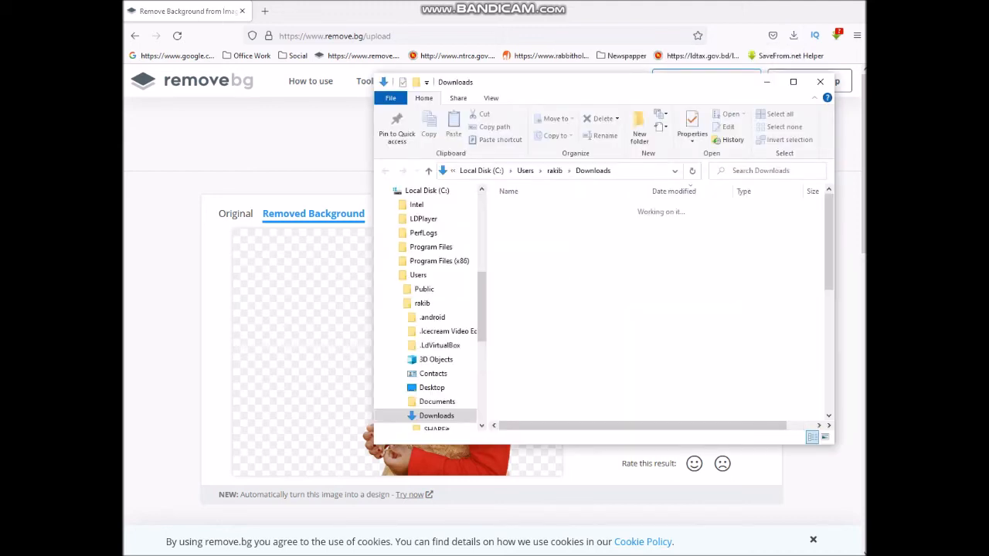
click(793, 81)
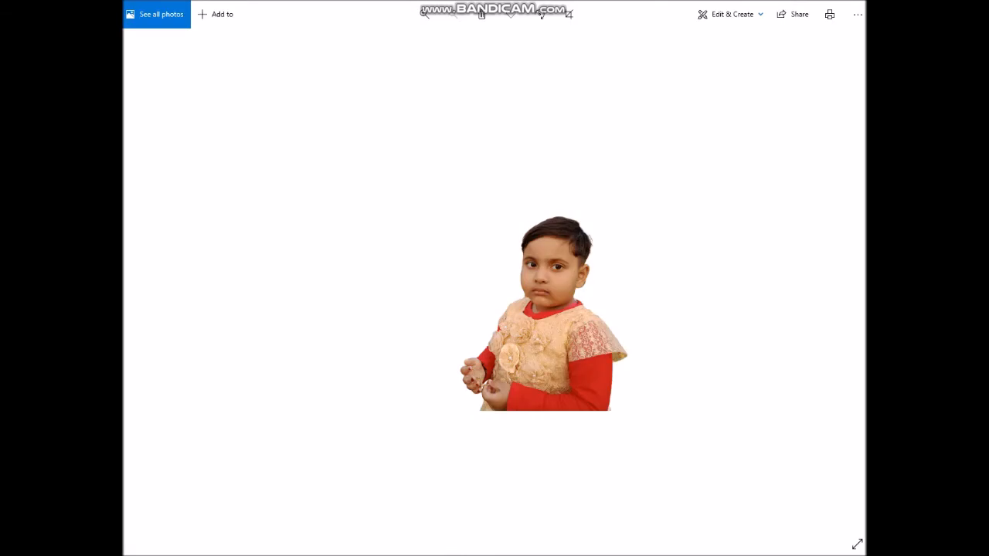
- Examine the cutout's hair and clothing edges up close and close the image viewer
scroll(498, 285, up, 3)
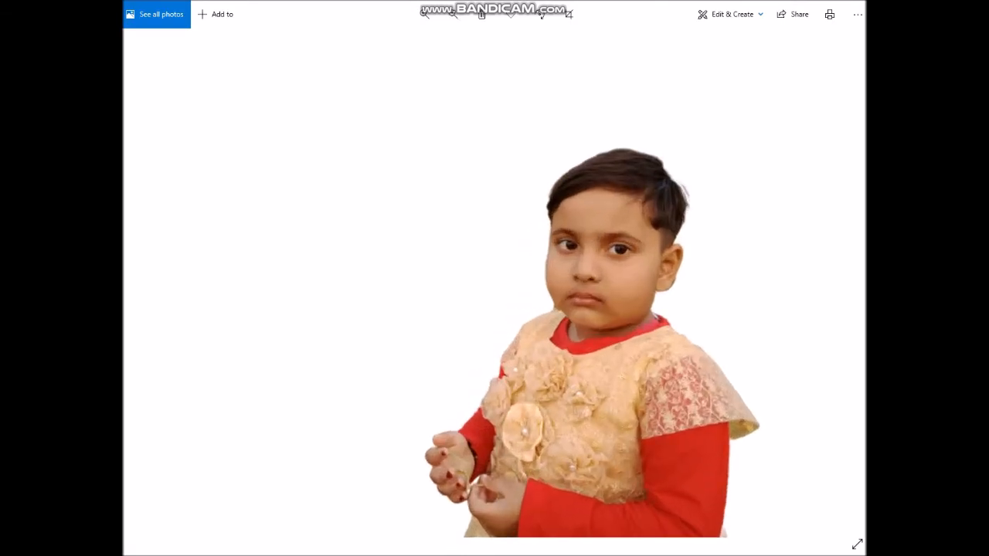
scroll(538, 283, down, 3)
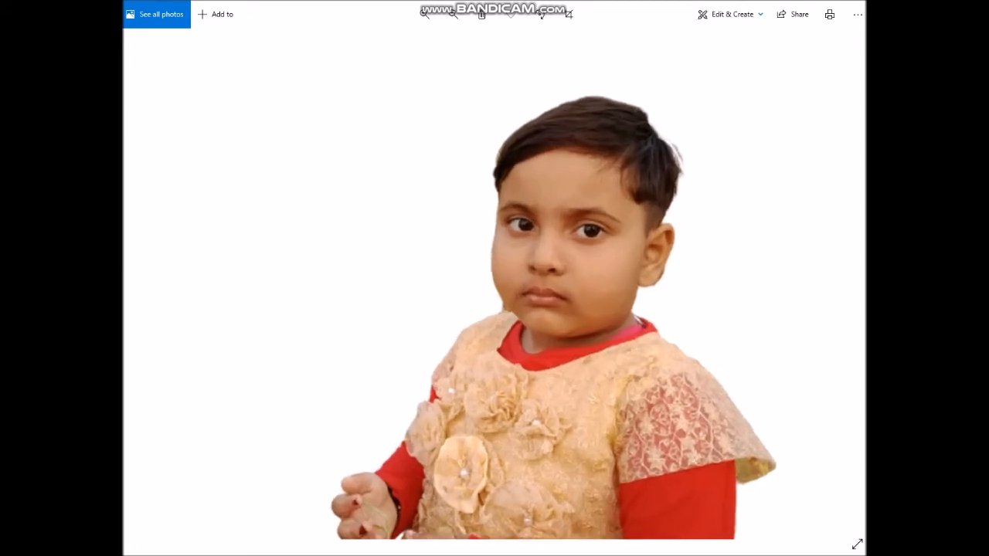
scroll(579, 292, up, 4)
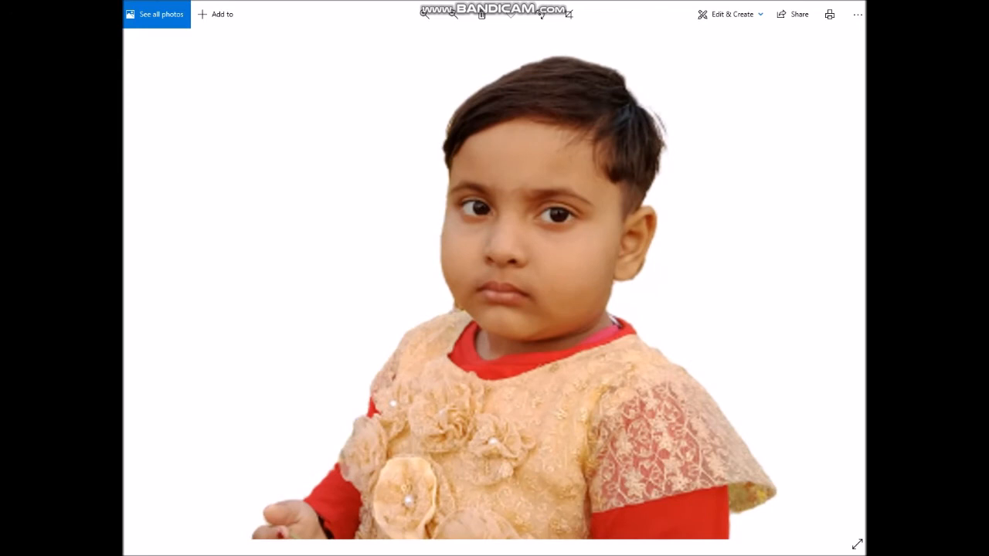
scroll(558, 293, down, 5)
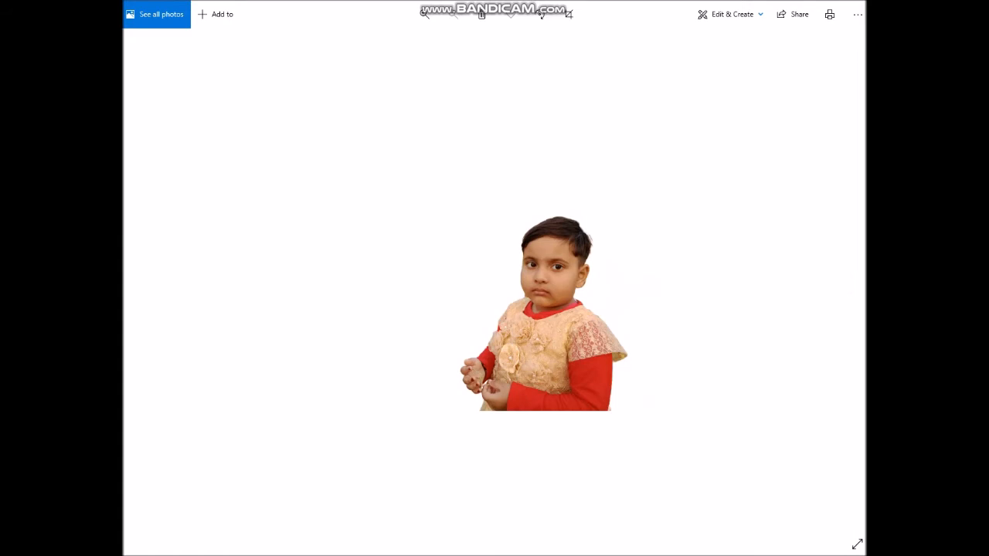
key(alt+F4)
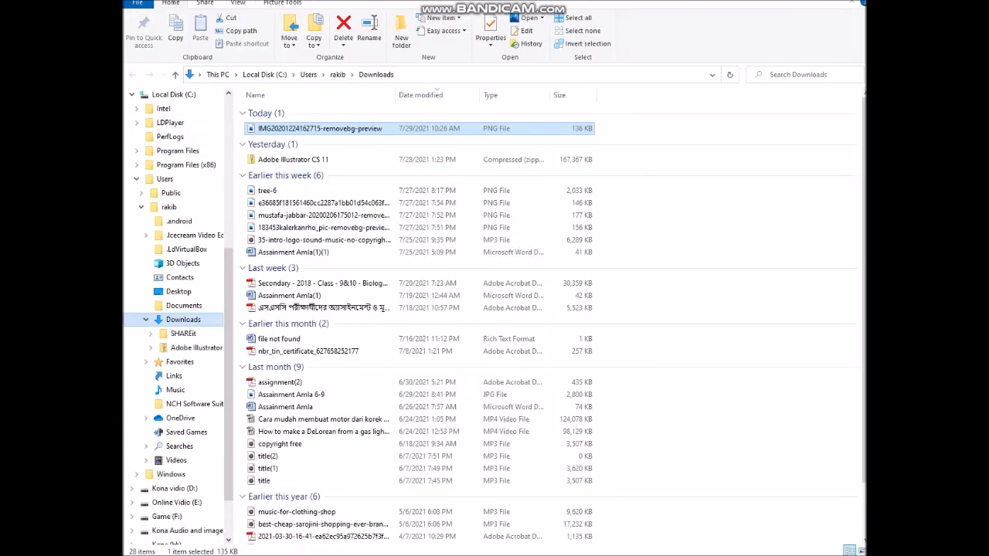
scroll(178, 305, up, 1)
click(178, 319)
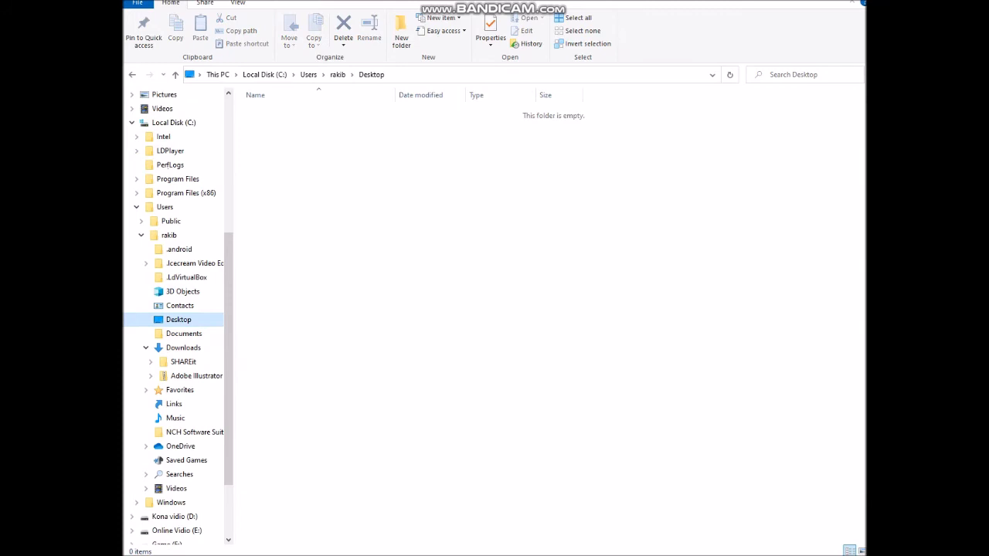
scroll(173, 309, up, 2)
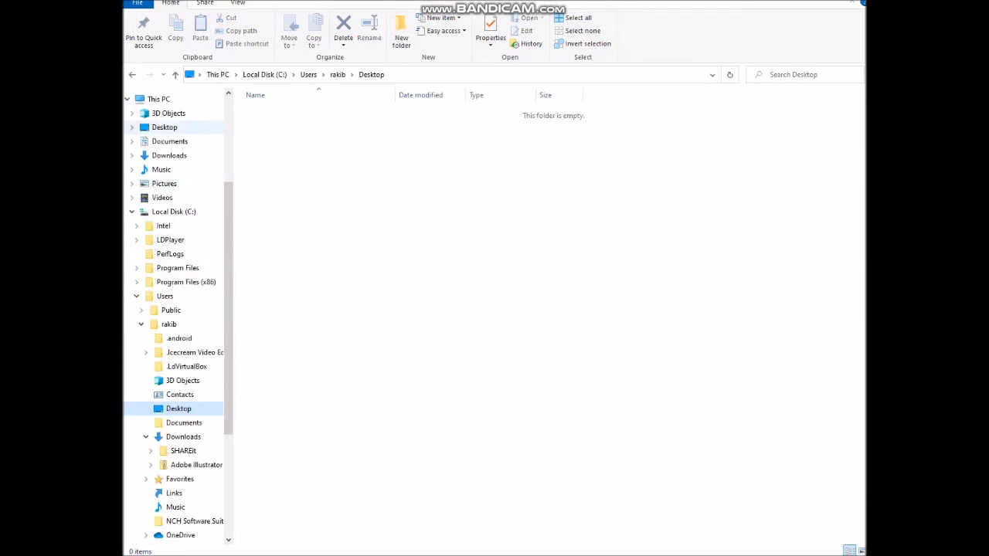
click(163, 127)
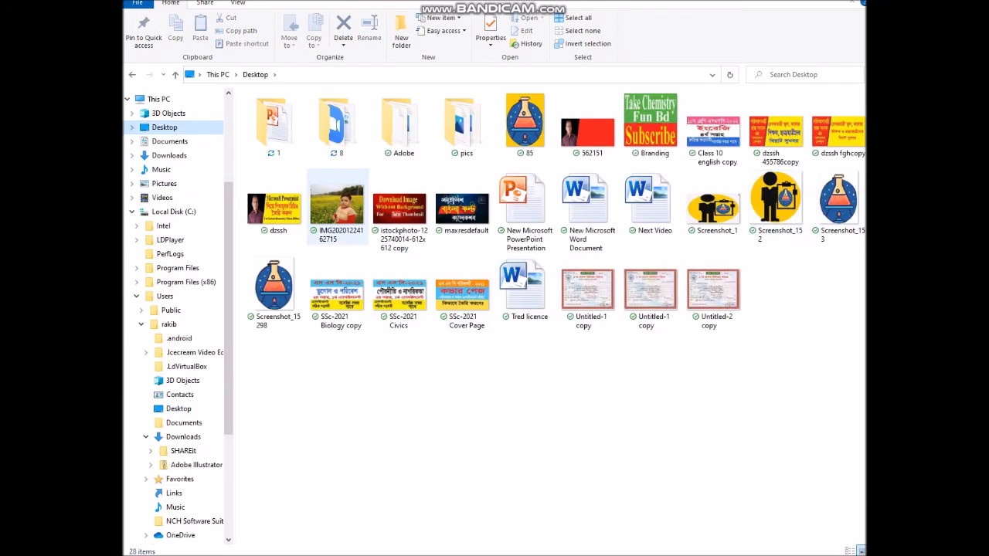
double_click(337, 204)
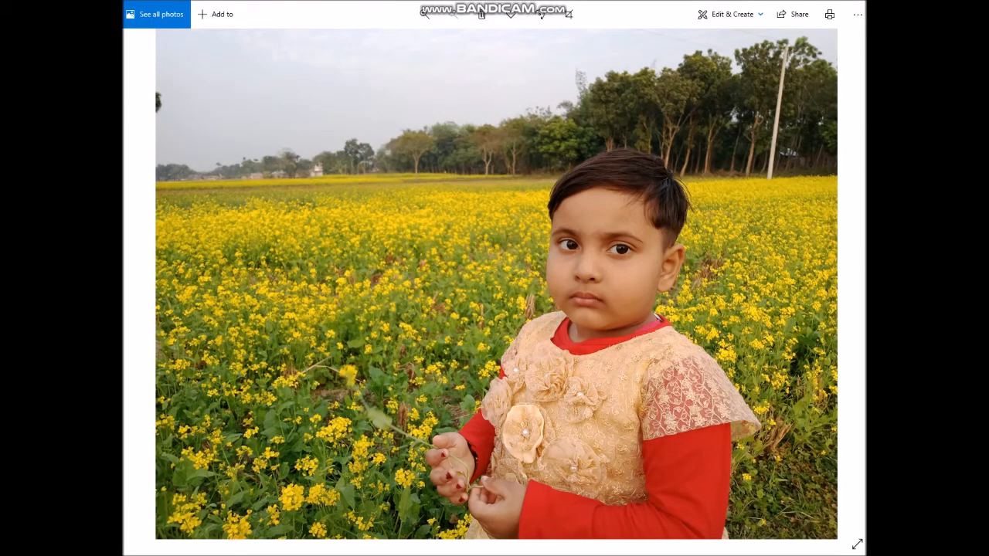
click(578, 490)
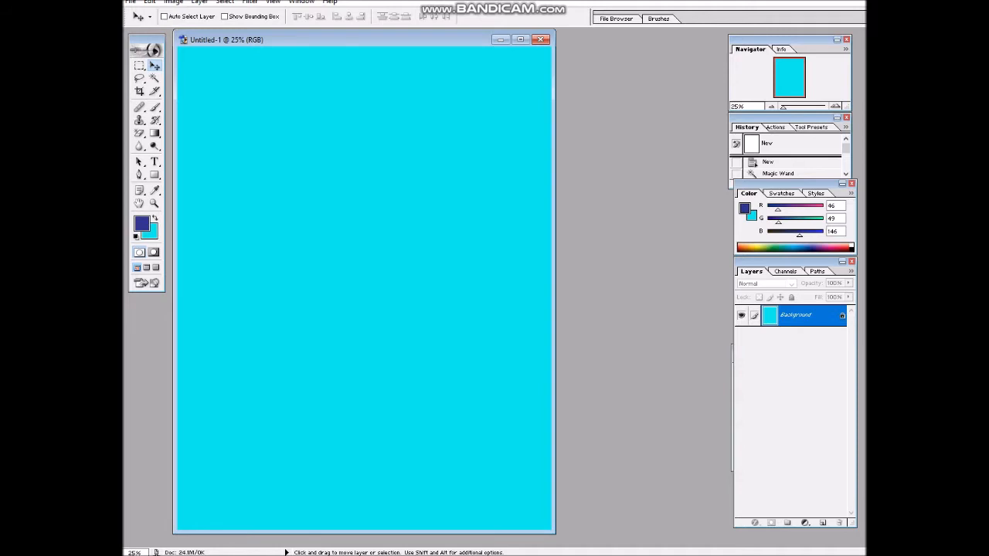
click(520, 39)
click(143, 2)
click(167, 27)
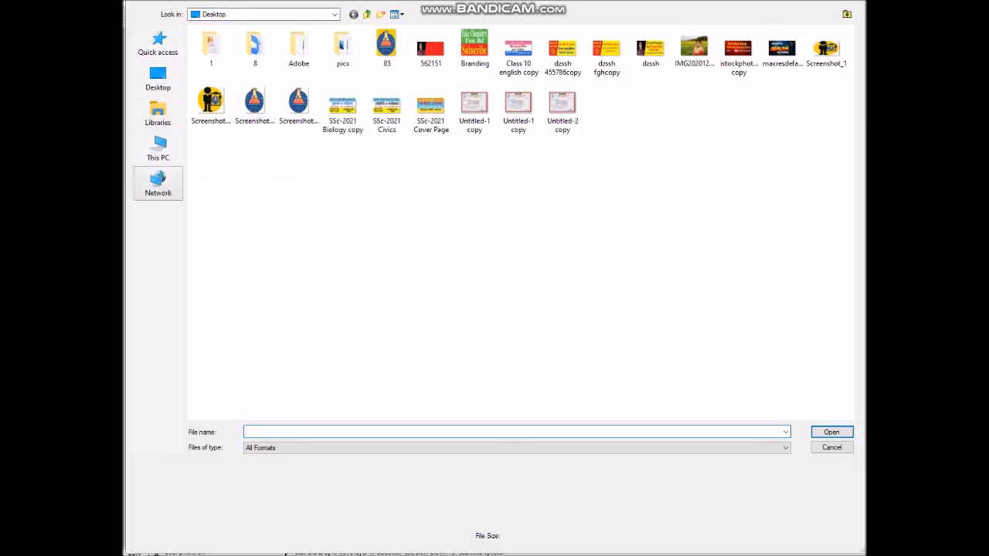
click(158, 184)
click(157, 44)
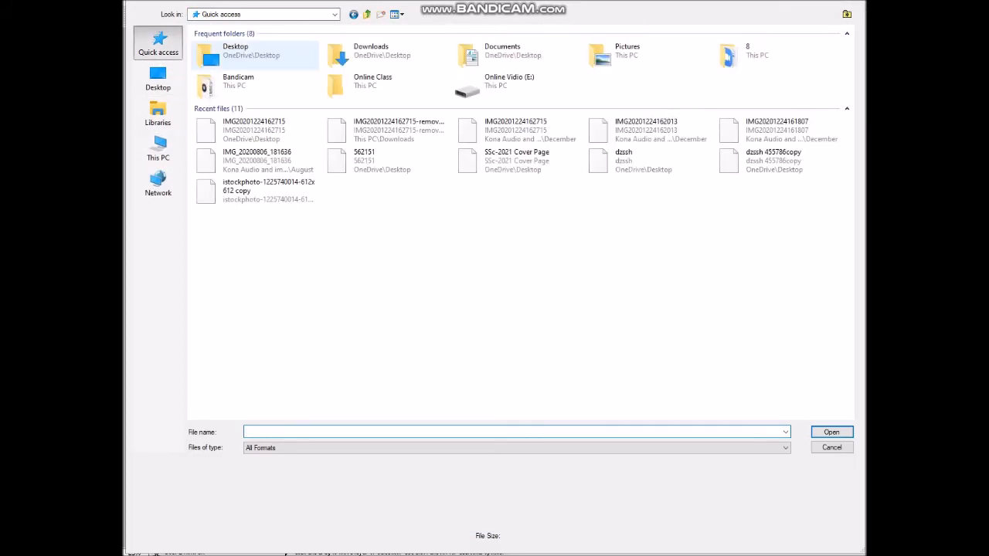
double_click(379, 55)
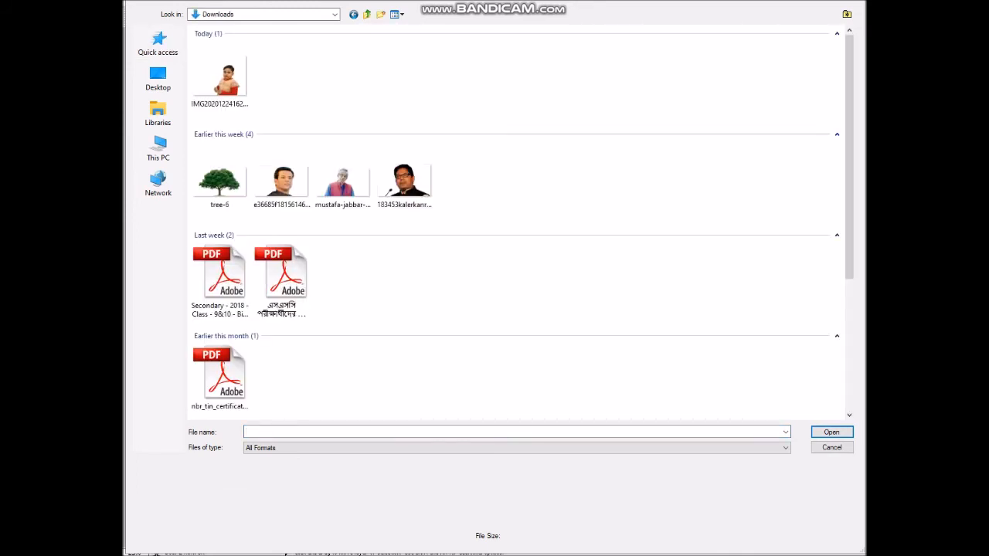
click(224, 80)
click(832, 433)
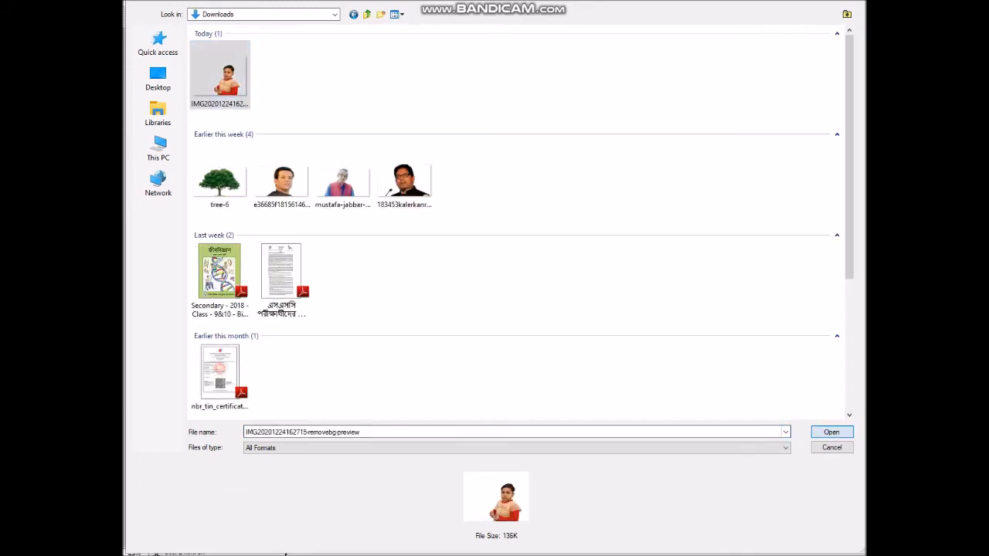
- Move the child cutout onto the cyan Untitled-1 canvas and enlarge it with Free Transform in the canvas's upper right area
drag(347, 48, 472, 208)
drag(527, 373, 425, 218)
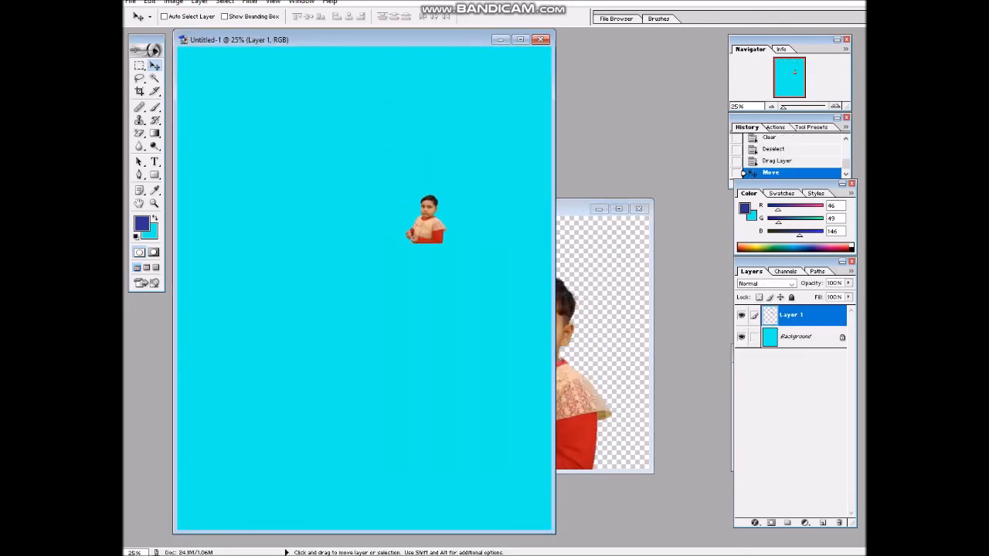
key(ctrl+t)
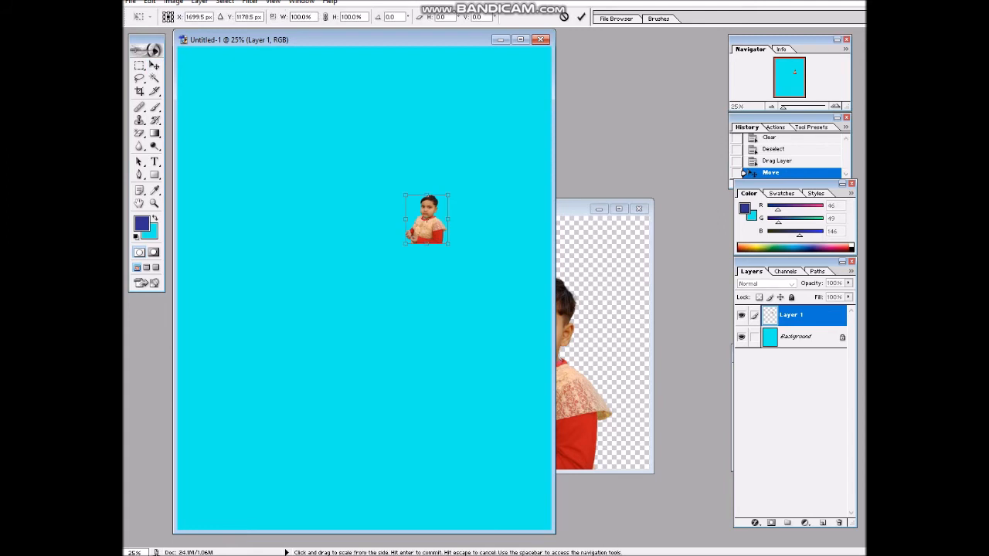
drag(406, 196, 379, 164)
drag(449, 204, 477, 204)
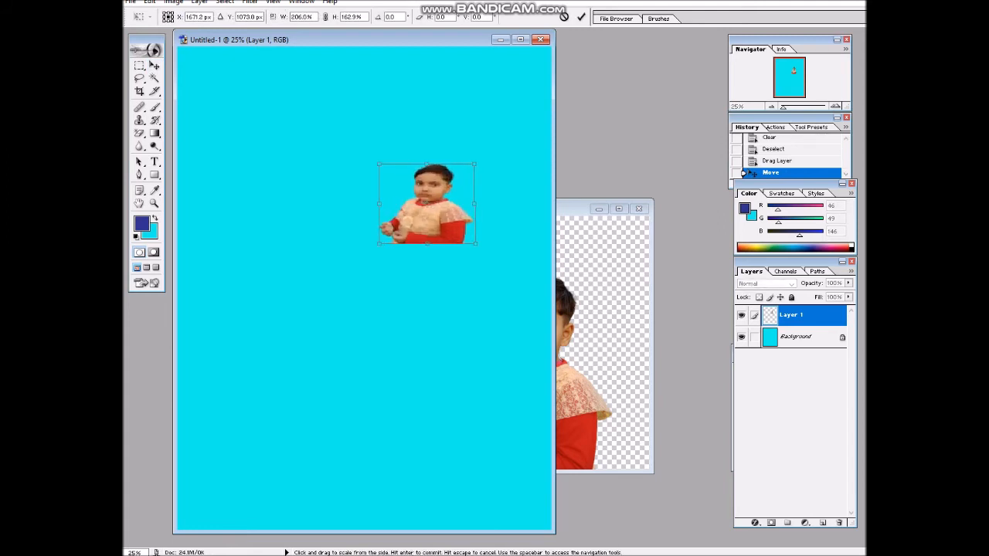
drag(427, 163, 427, 101)
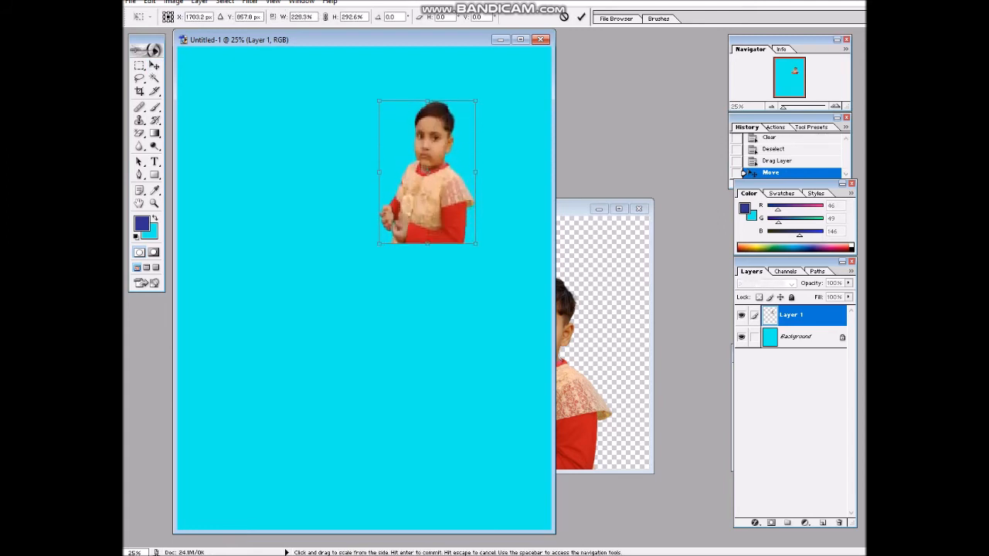
drag(476, 245, 488, 244)
key(Return)
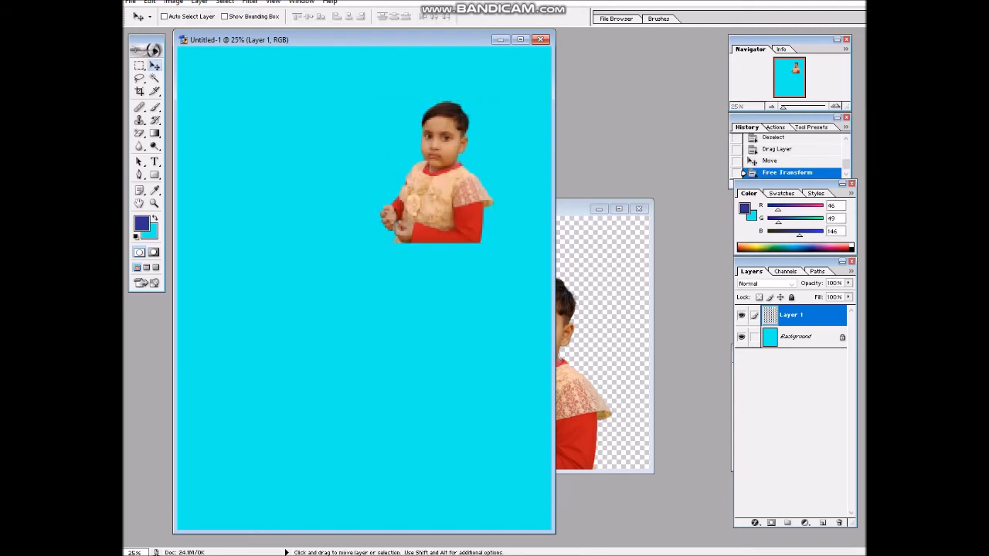
- Add the text "How To Remove Backgroud" in bold Times New Roman near the canvas's upper left, with the document window maximized
click(520, 39)
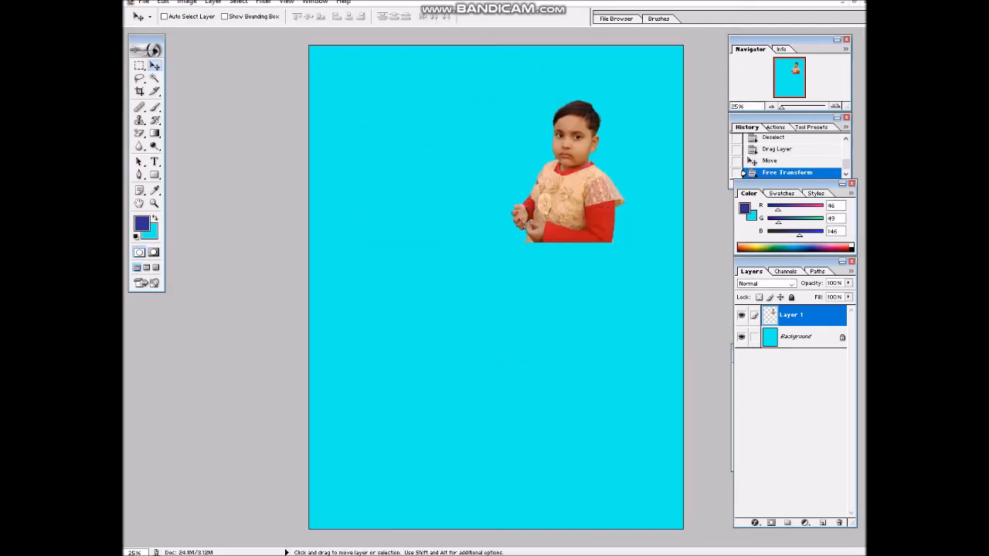
click(155, 162)
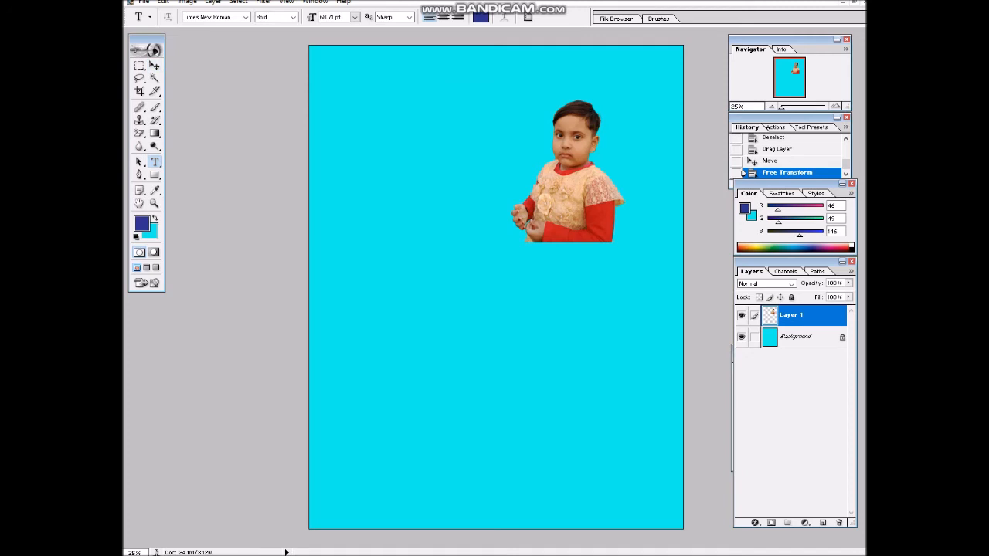
click(355, 103)
text(H)
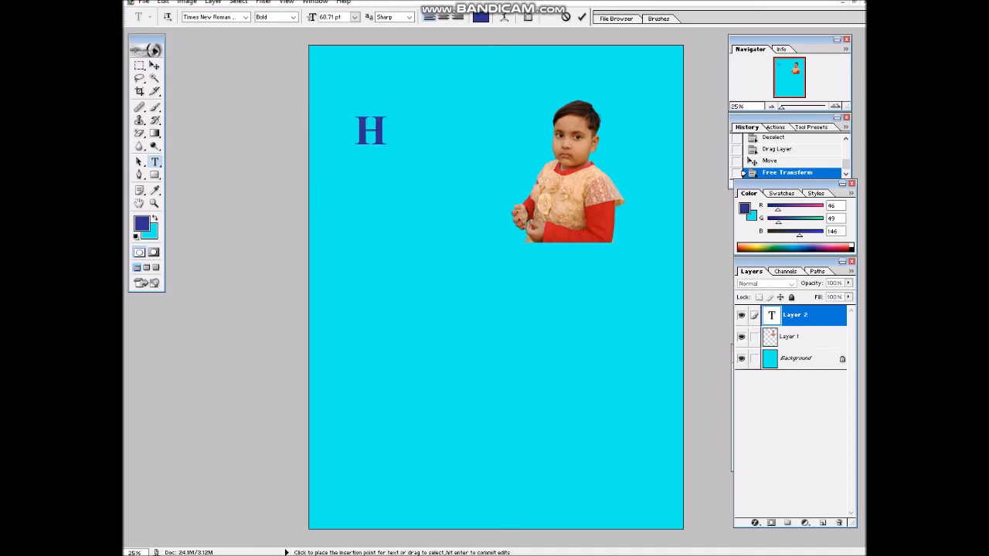
text(ow)
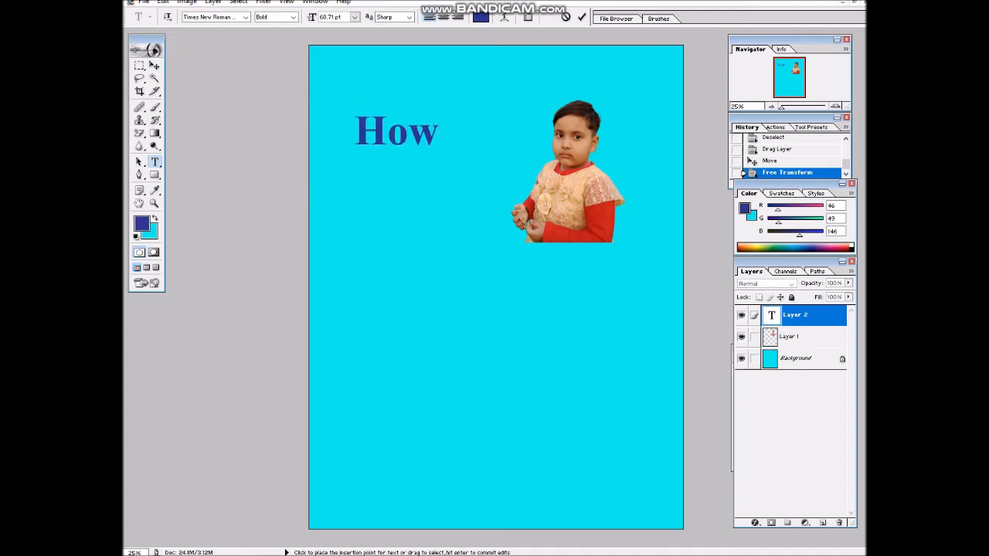
text( To R)
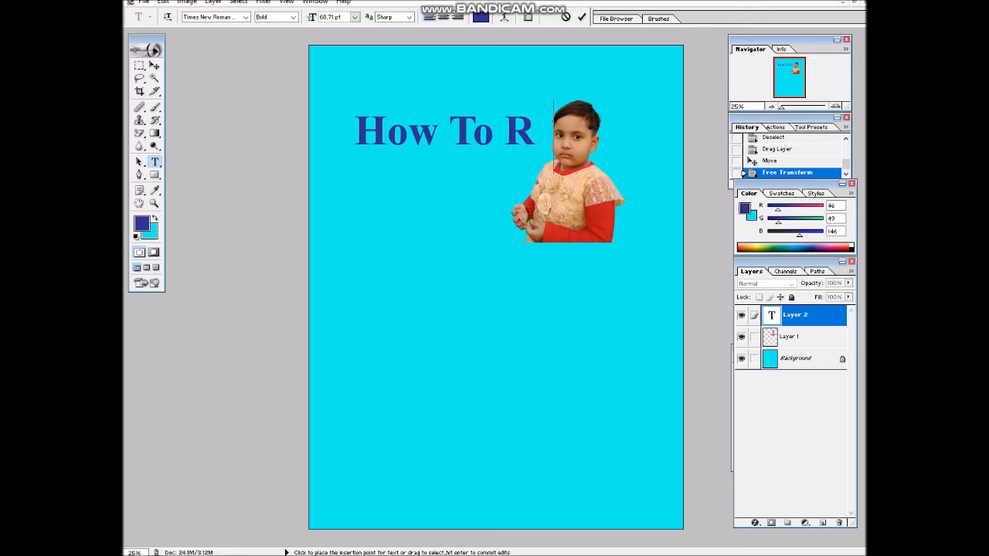
text(emov)
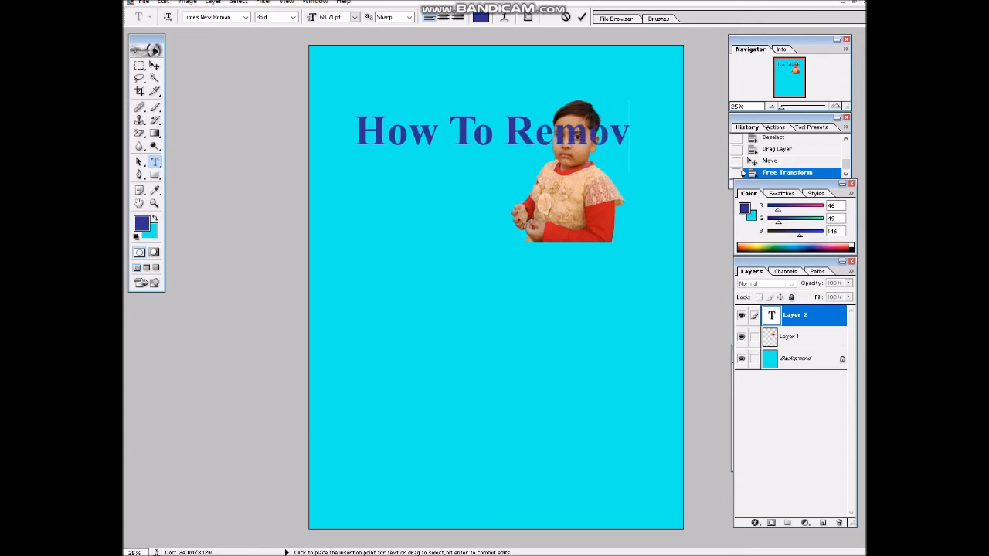
text(e B)
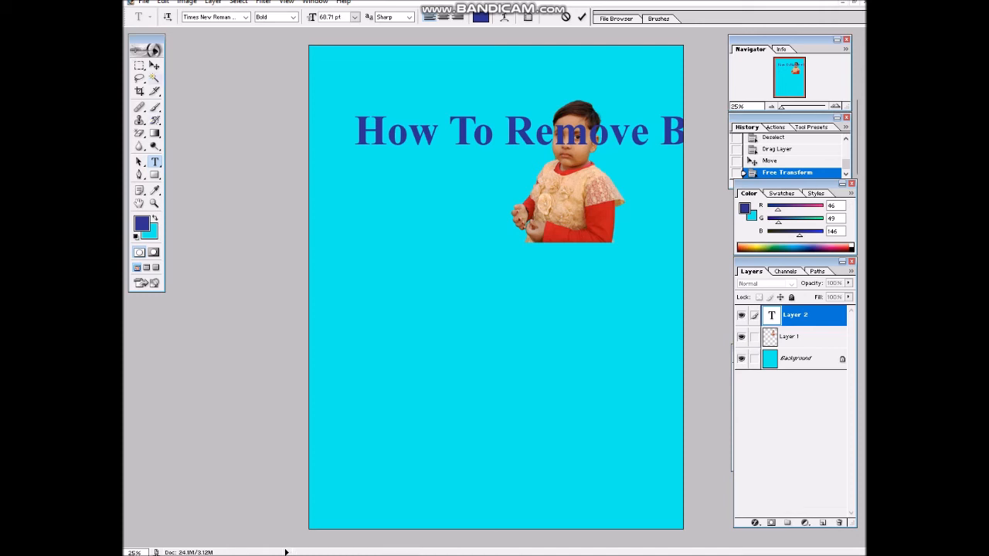
- Reposition the title text and scale it narrower and taller to fit between the canvas's left edge and the child
click(154, 65)
drag(417, 134, 393, 157)
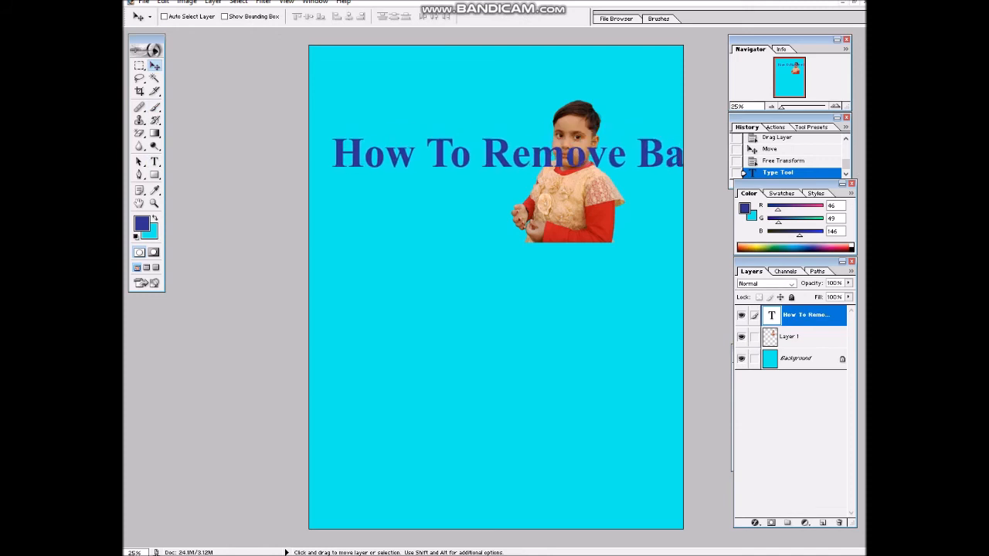
key(ctrl+t)
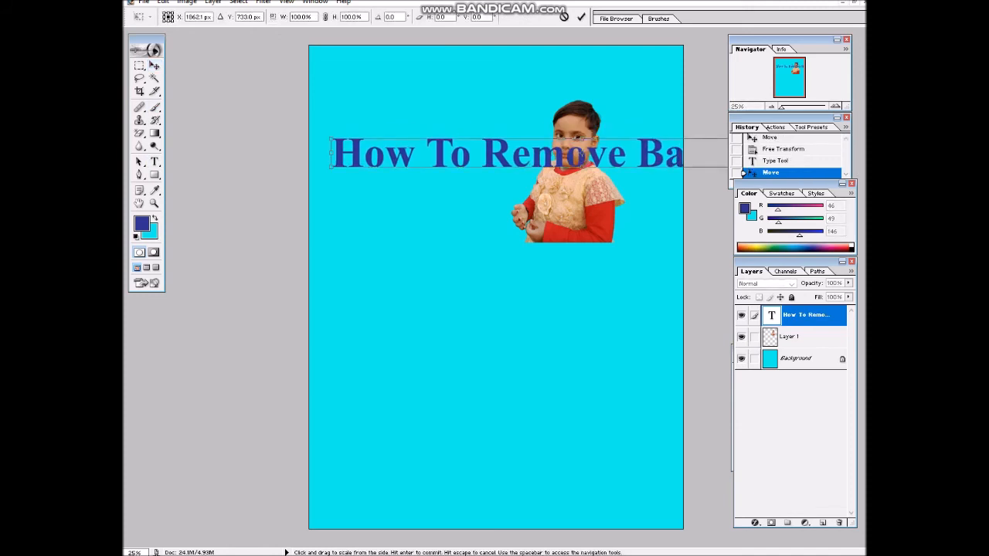
drag(332, 153, 489, 153)
drag(568, 154, 414, 153)
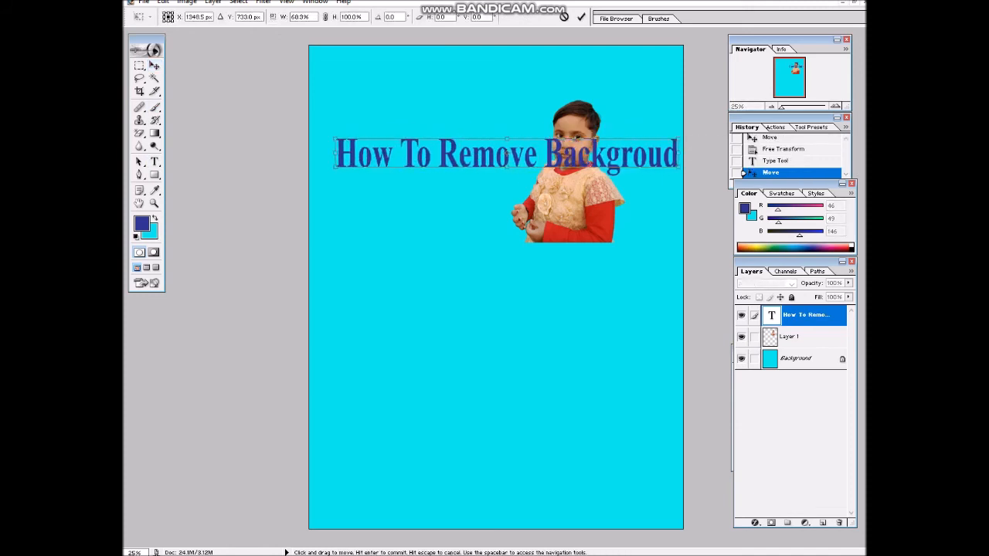
drag(679, 154, 534, 154)
drag(434, 168, 434, 122)
drag(334, 147, 322, 147)
key(Return)
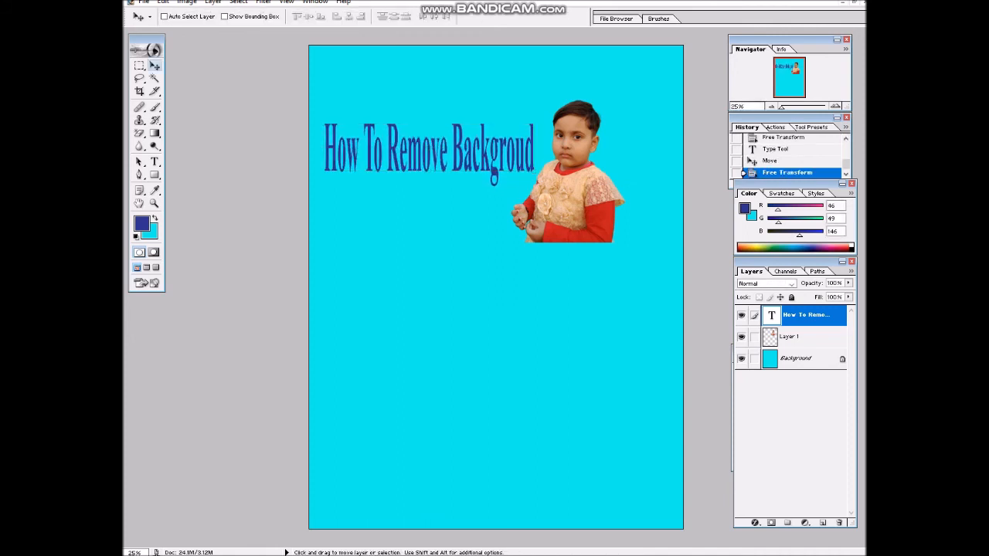
- Change the color of the whole title text to red F70B16
click(154, 161)
drag(323, 147, 535, 147)
click(481, 16)
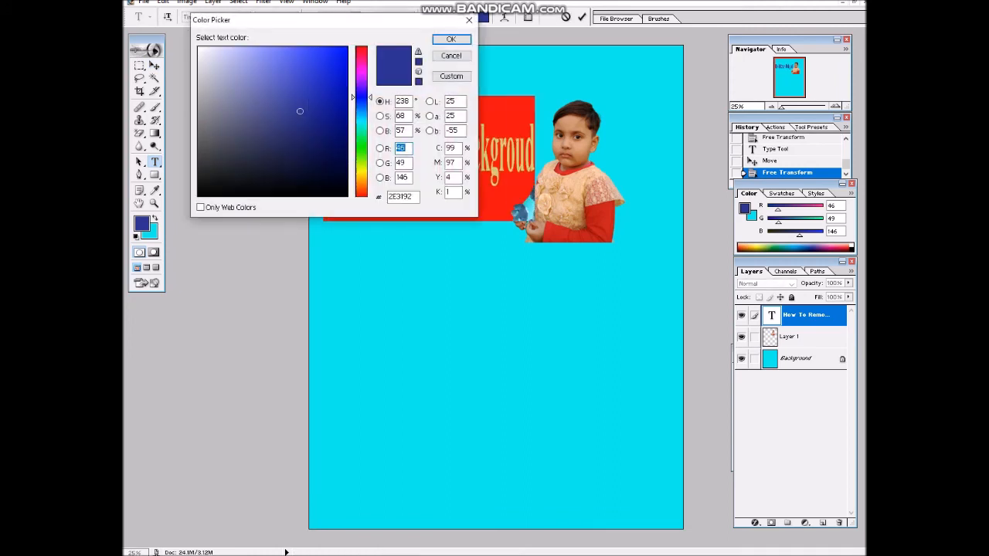
click(491, 151)
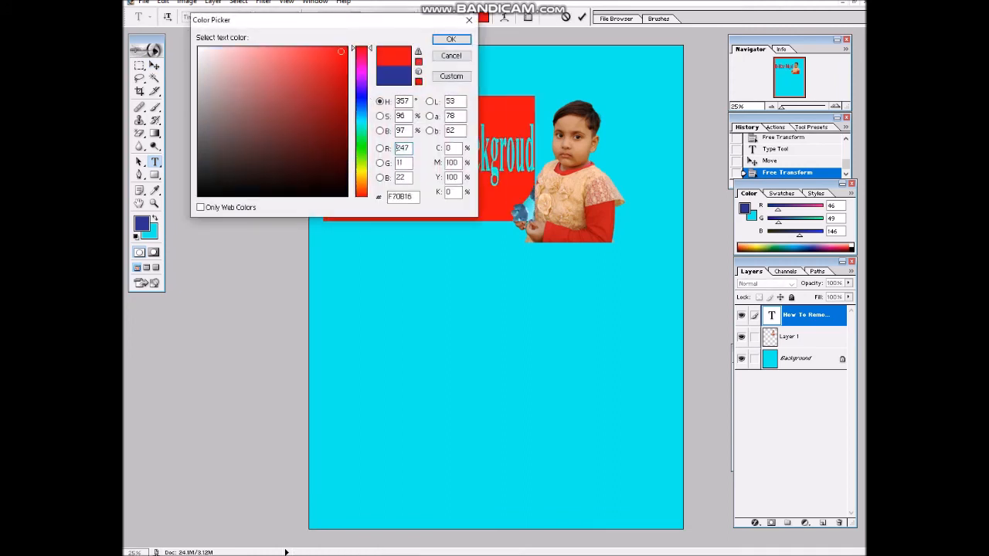
click(451, 38)
click(153, 66)
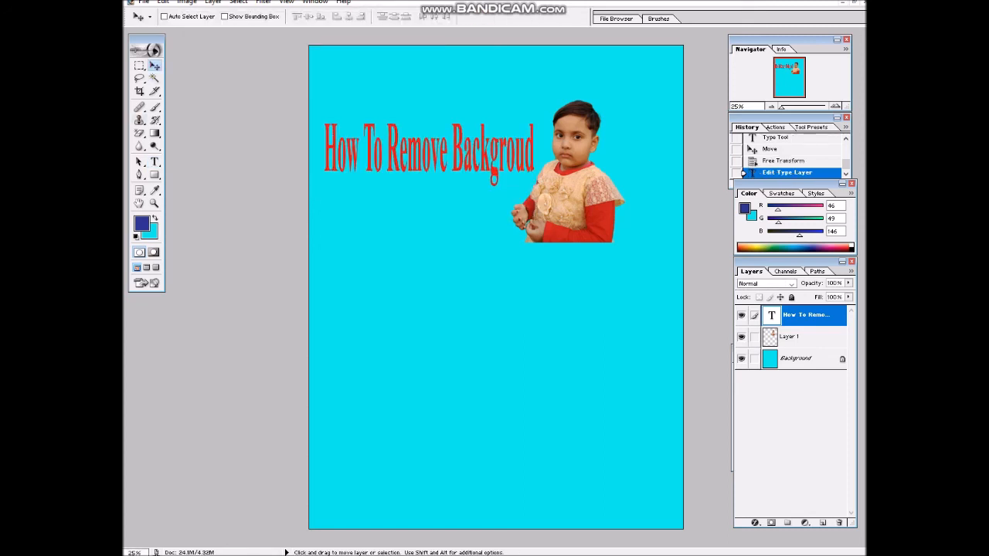
- Crop the canvas to a full-width horizontal banner around the title text and the child
click(140, 91)
mouse_move(310, 89)
mouse_down()
mouse_move(658, 254)
mouse_move(683, 249)
mouse_up()
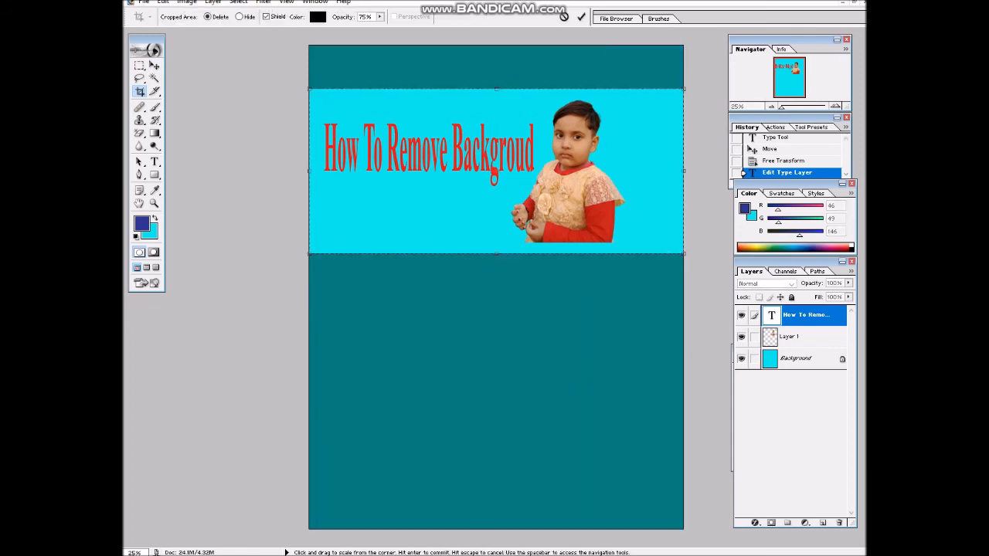
key(Return)
key(ctrl+0)
scroll(497, 287, down, 2)
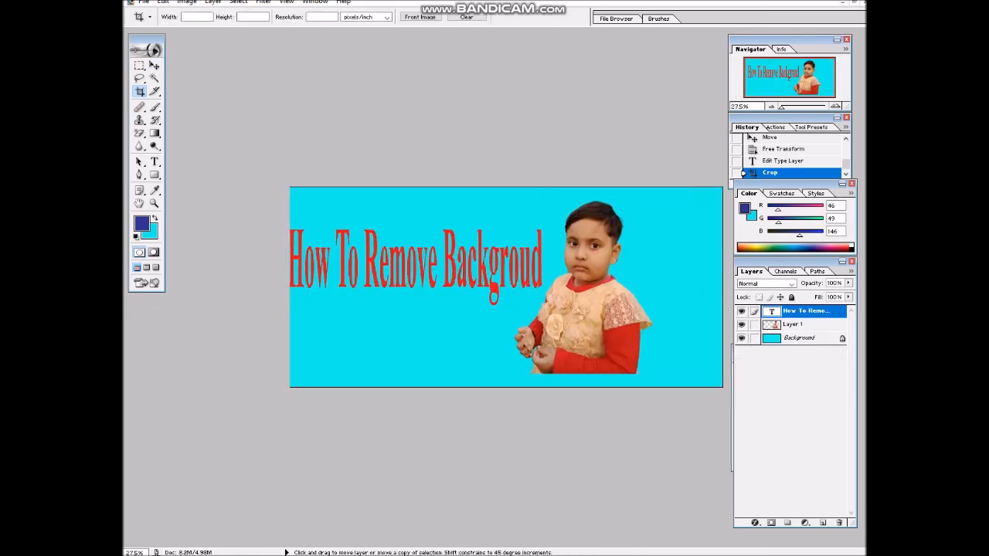